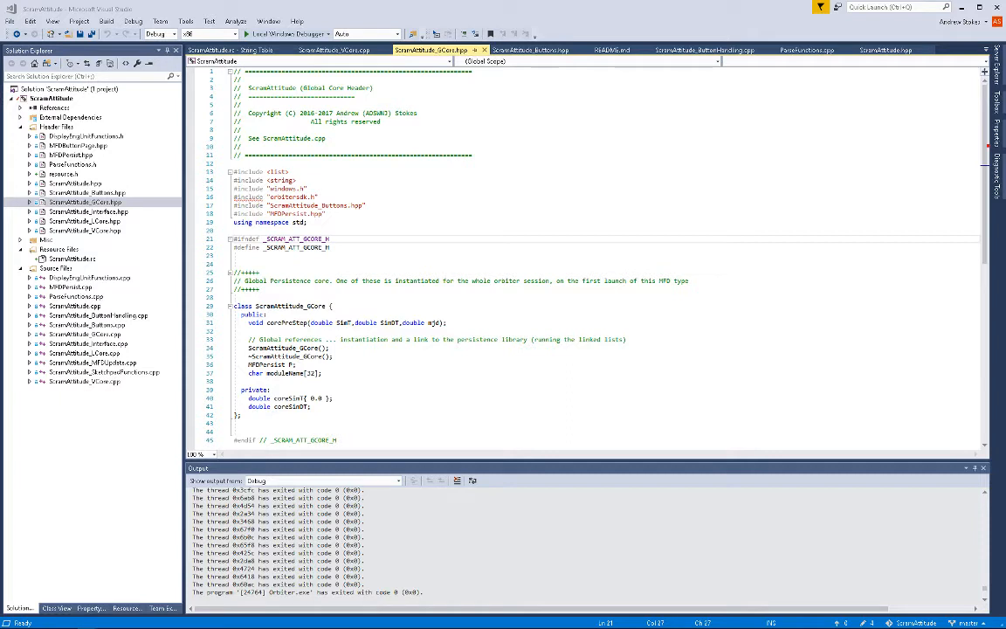
- Open the Orbitersdk\resources folder inside _2016 on the SpaceSims drive and look at its property sheet files
{"action": "left_click_drag", "start_coordinate": [0, 166], "coordinate": [391, 35]}
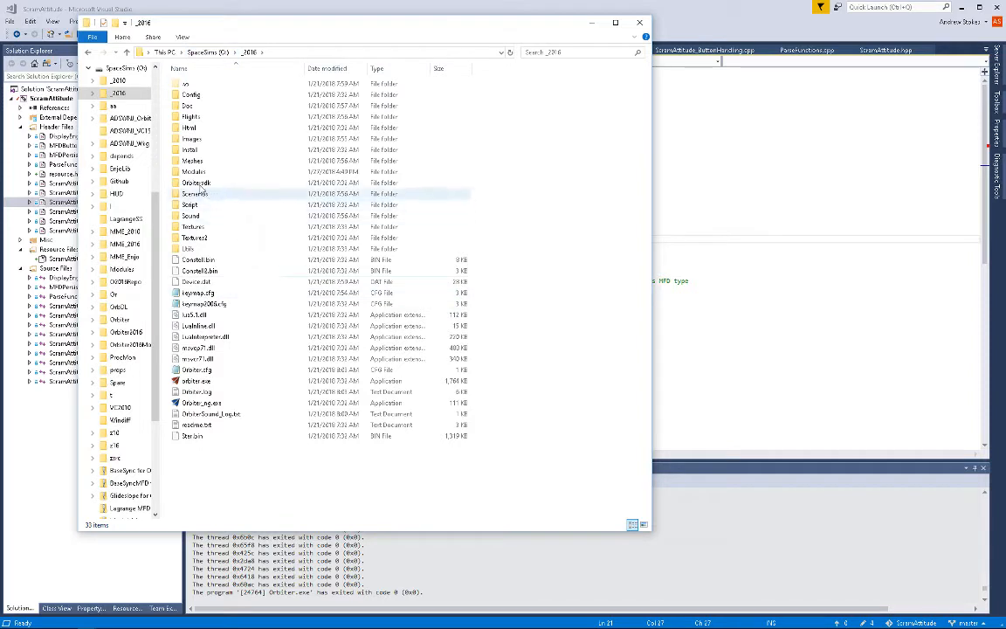
{"action": "double_click", "coordinate": [193, 184]}
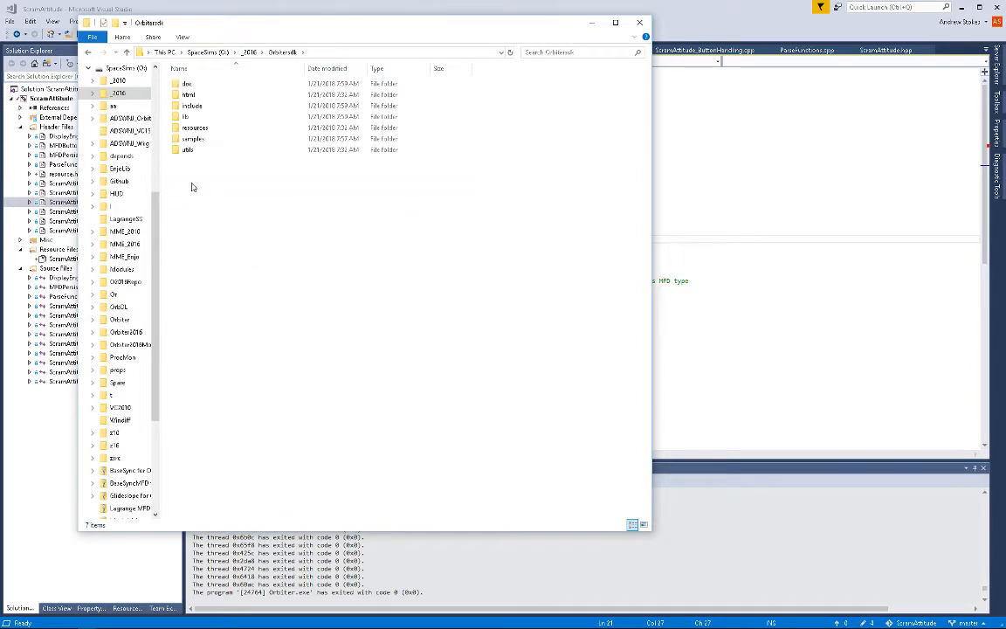
{"action": "left_click", "coordinate": [193, 129]}
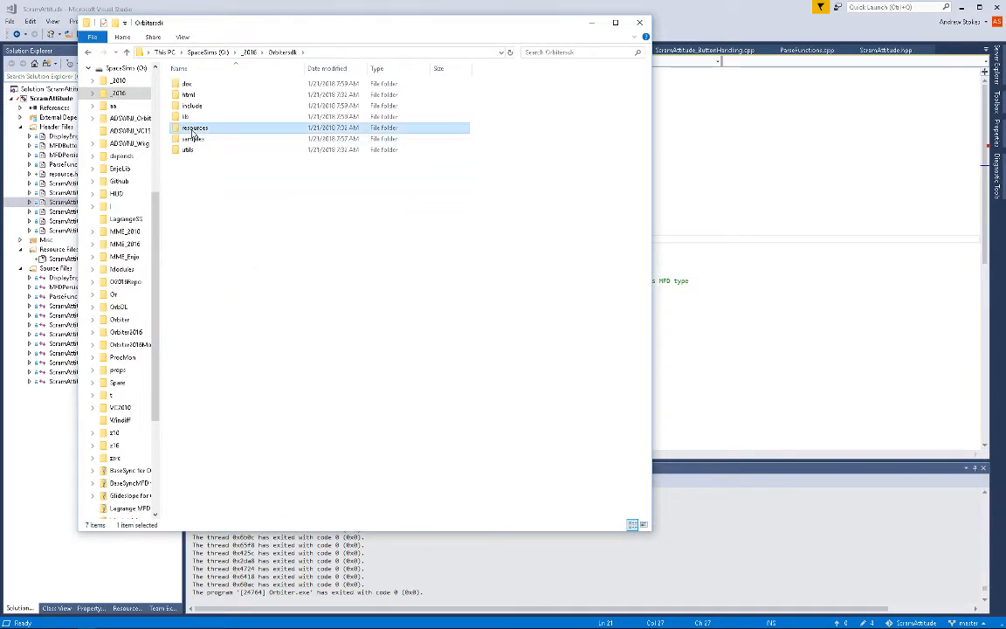
{"action": "double_click", "coordinate": [193, 129]}
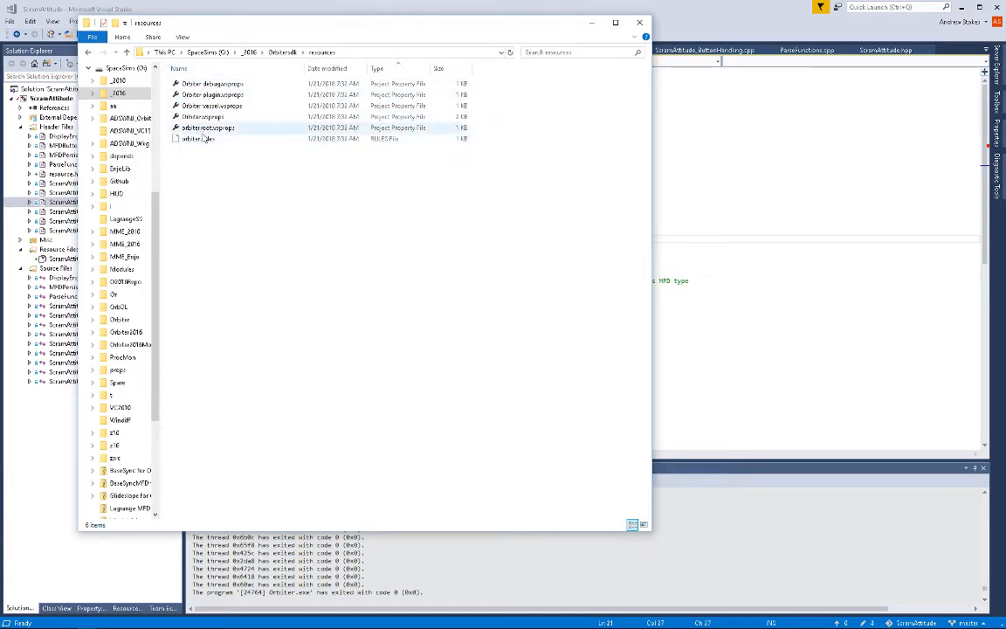
{"action": "left_click_drag", "start_coordinate": [301, 42], "coordinate": [426, 78]}
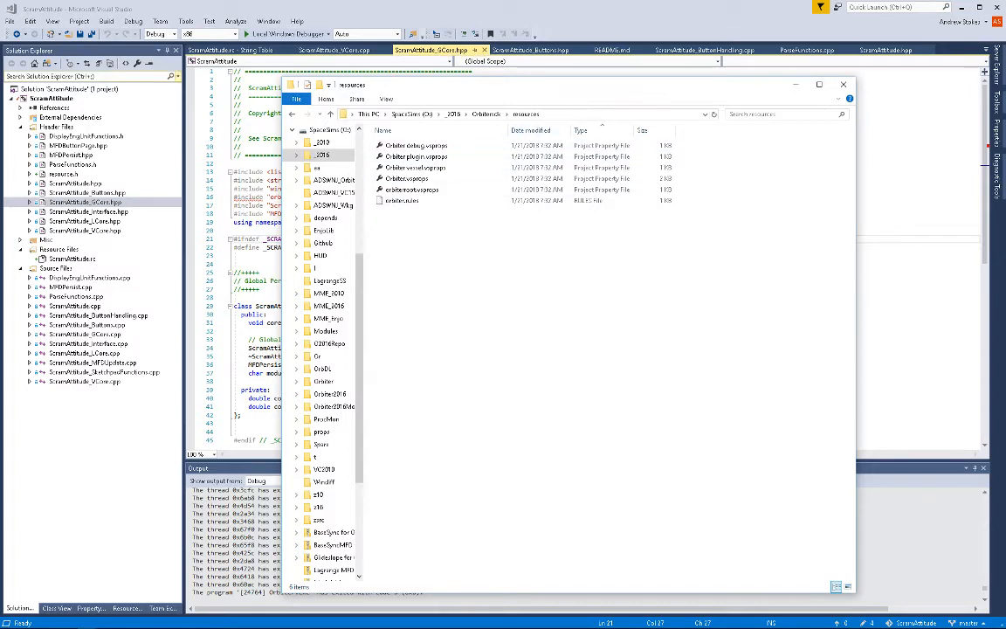
- Switch to the web browser and open the Orbiter Props Files for VS2017 page from Orbit Hangar's Resources gallery
{"action": "left_click_drag", "start_coordinate": [0, 271], "coordinate": [349, 35]}
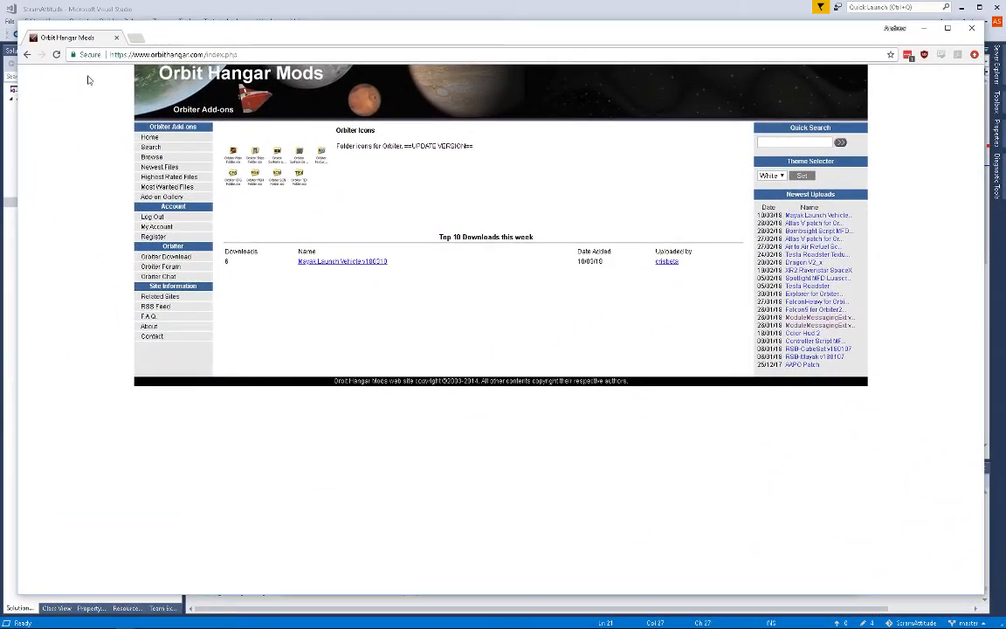
{"action": "left_click", "coordinate": [57, 55]}
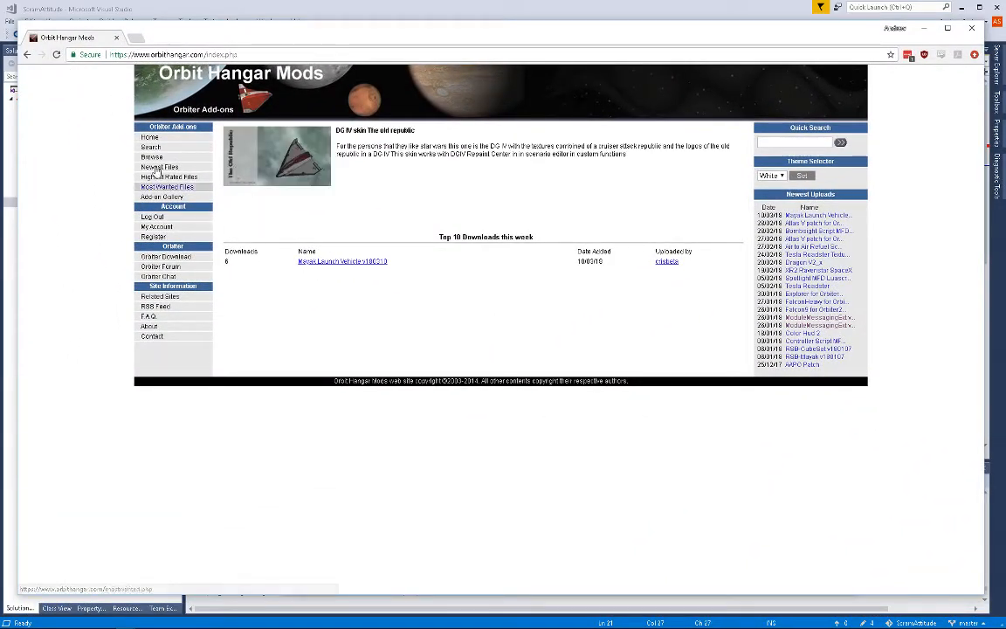
{"action": "left_click", "coordinate": [156, 139]}
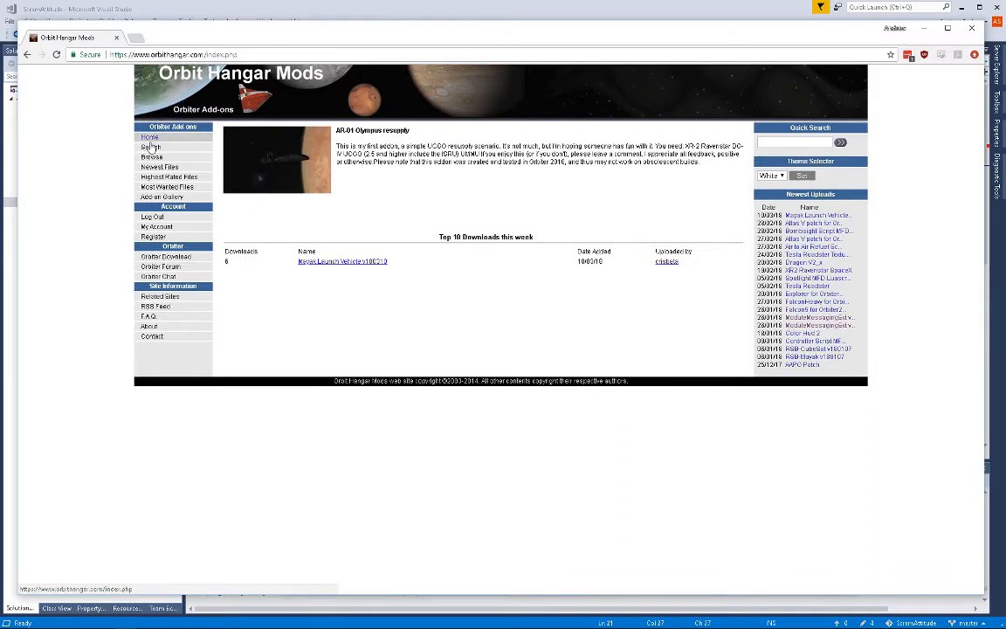
{"action": "left_click", "coordinate": [155, 195]}
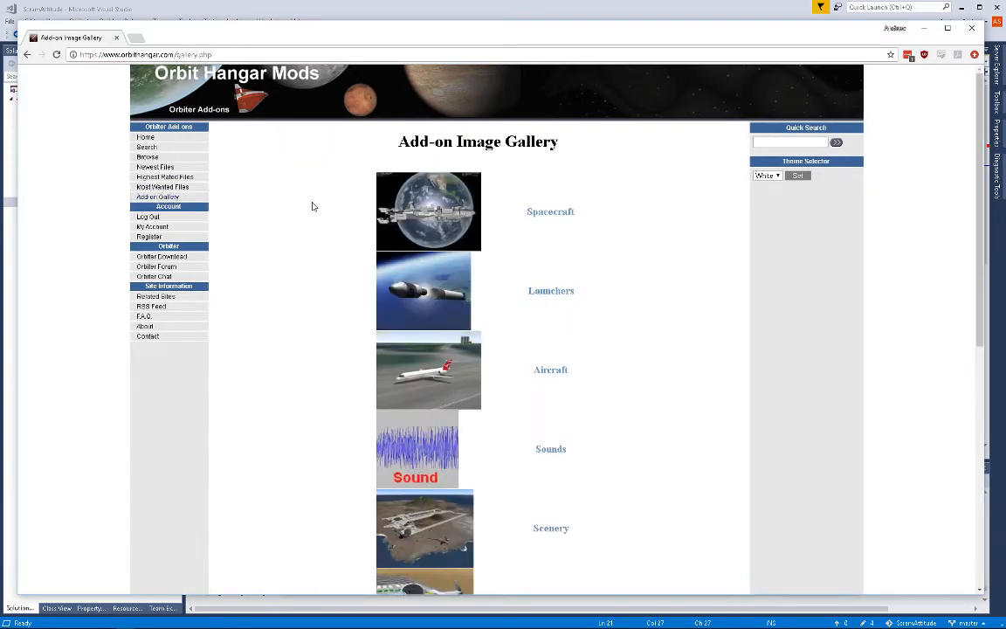
{"action": "scroll", "coordinate": [319, 203], "scroll_direction": "down", "scroll_amount": 6}
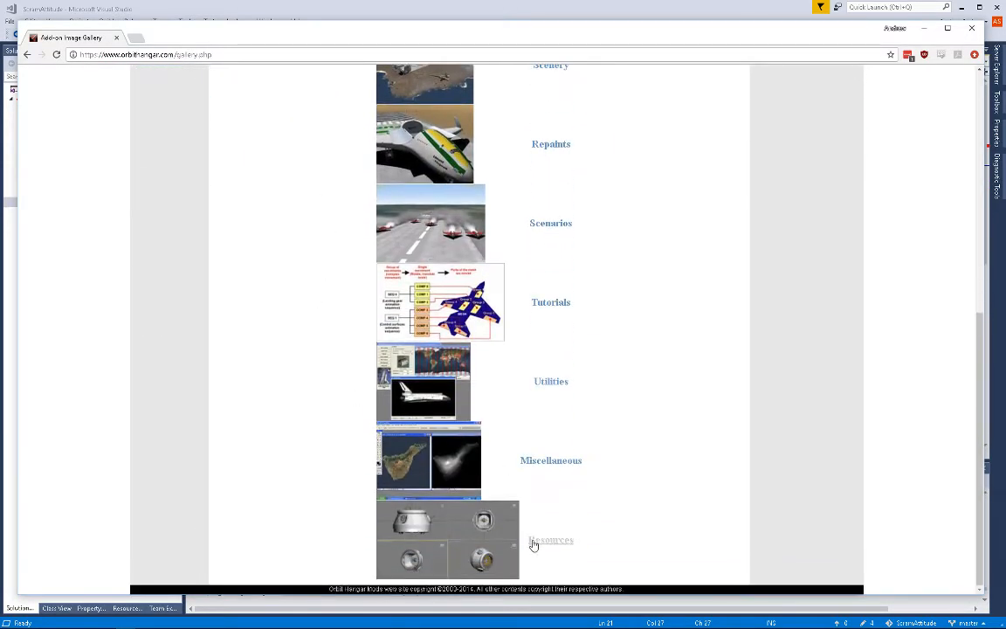
{"action": "left_click", "coordinate": [535, 543]}
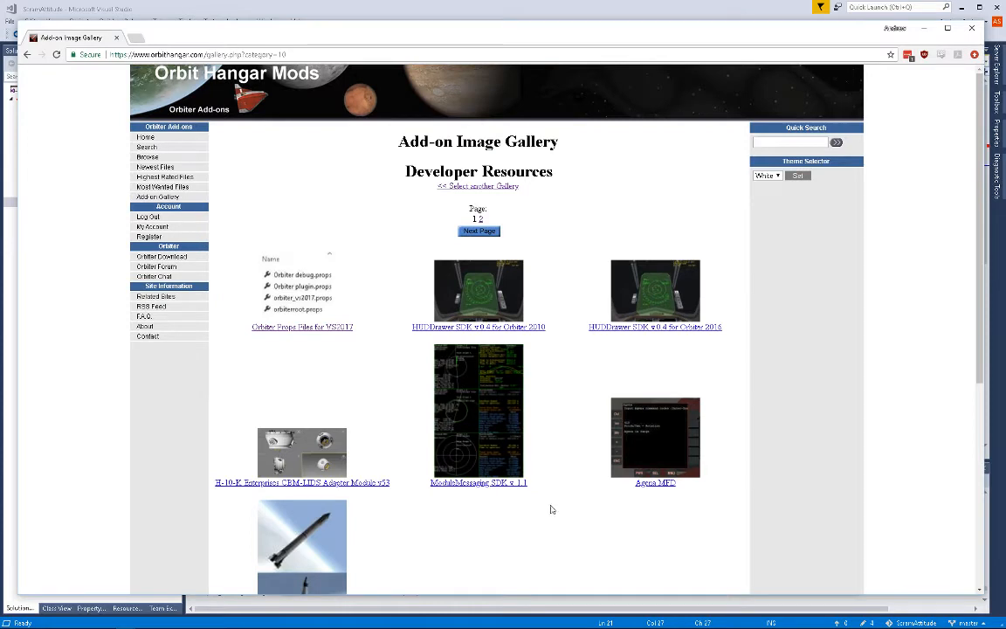
{"action": "left_click", "coordinate": [301, 333]}
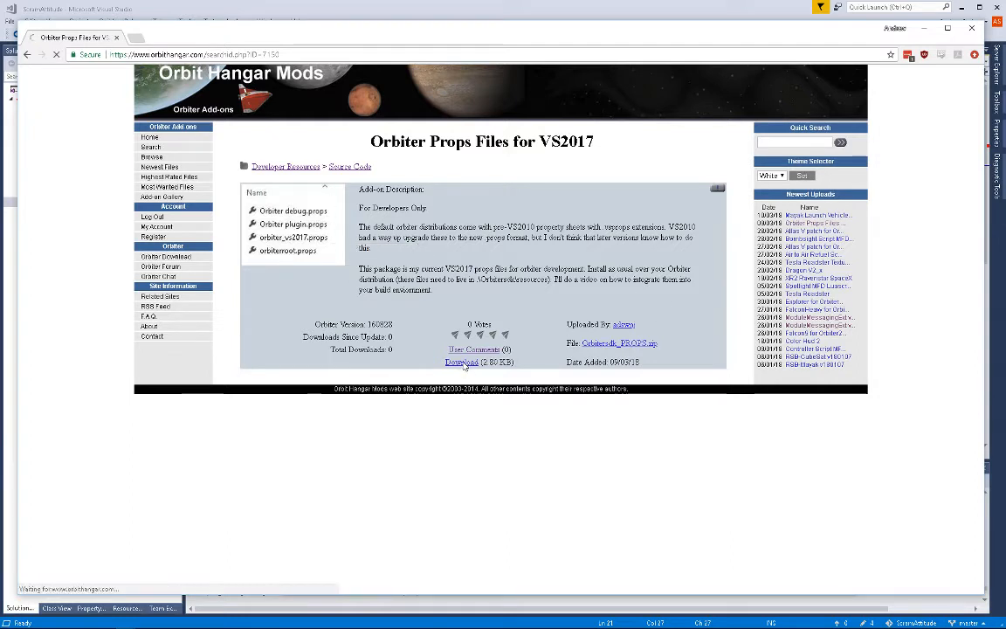
- Download Orbitersdk_PROPS.zip and open the Orbitersdk\resources folder inside the archive
{"action": "left_click", "coordinate": [462, 364]}
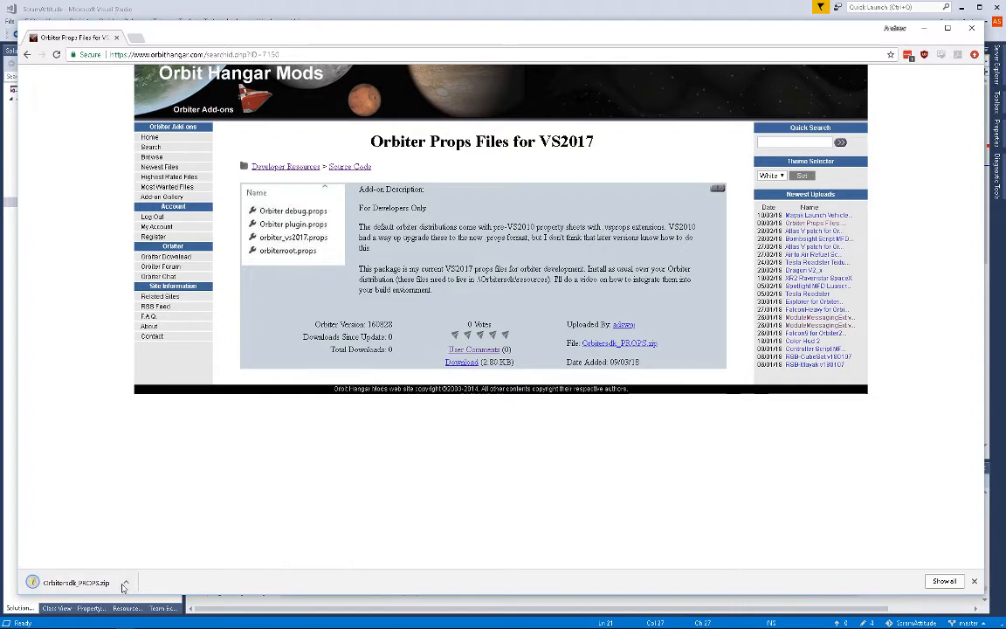
{"action": "left_click", "coordinate": [126, 582]}
{"action": "left_click", "coordinate": [144, 518]}
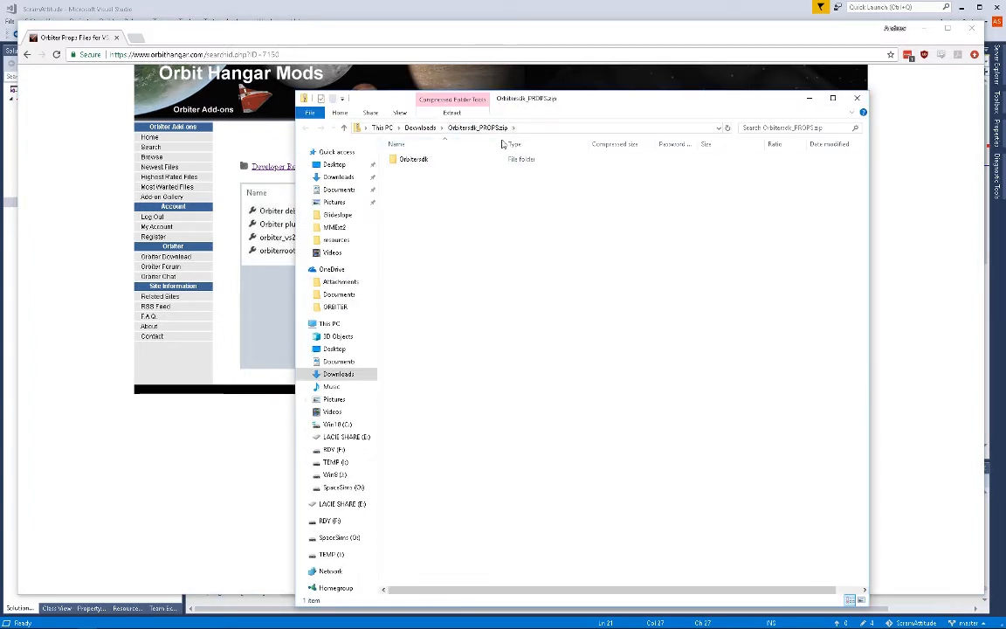
{"action": "double_click", "coordinate": [412, 161]}
{"action": "double_click", "coordinate": [414, 162]}
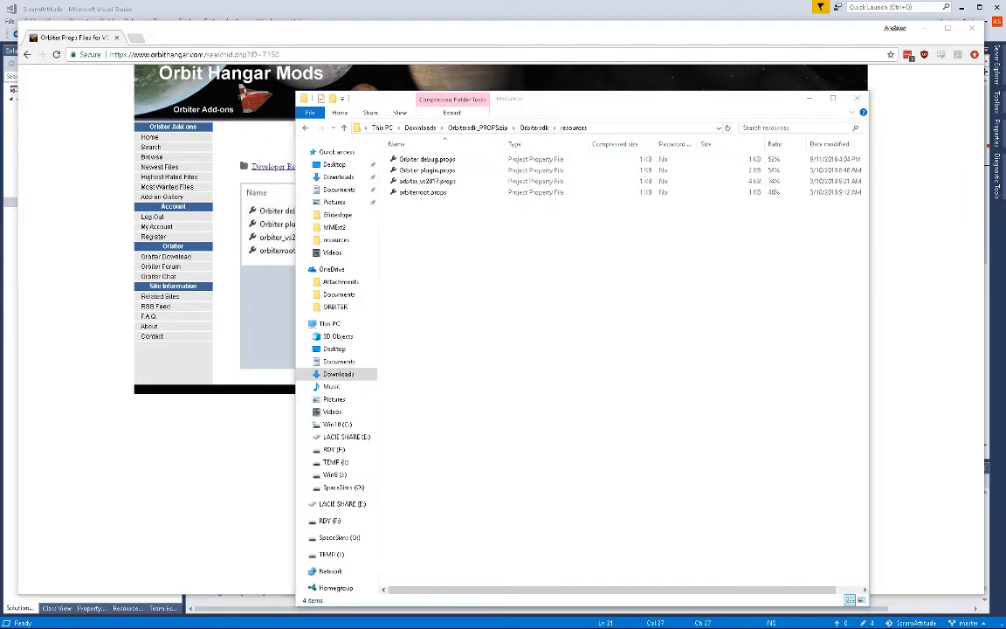
- Open a new File Explorer window at _2016\Orbitersdk\resources on the SpaceSims drive and place it so the archive's files stay visible
{"action": "key", "text": "super+e"}
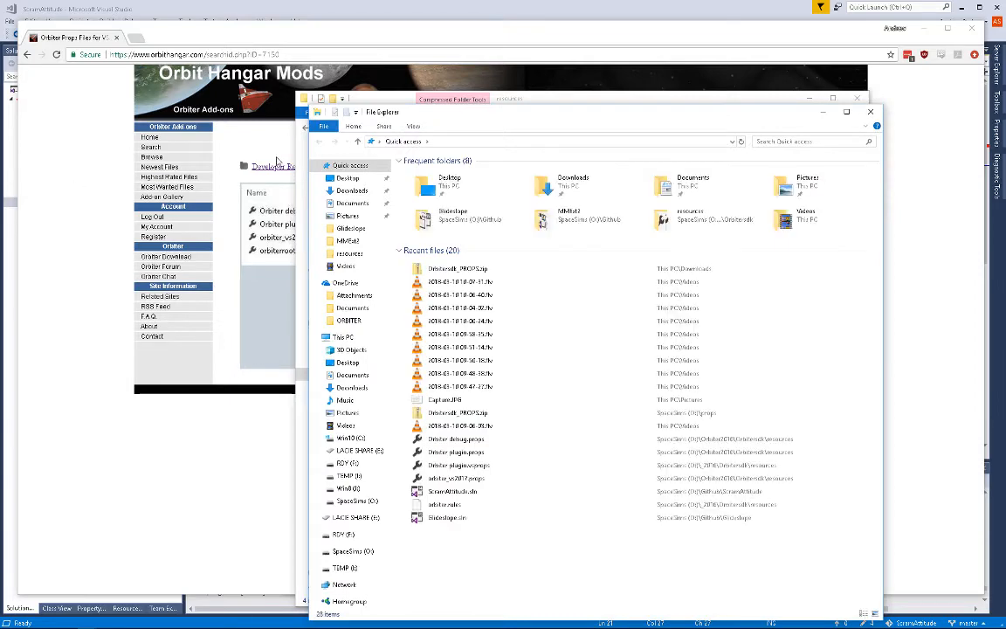
{"action": "left_click", "coordinate": [353, 500]}
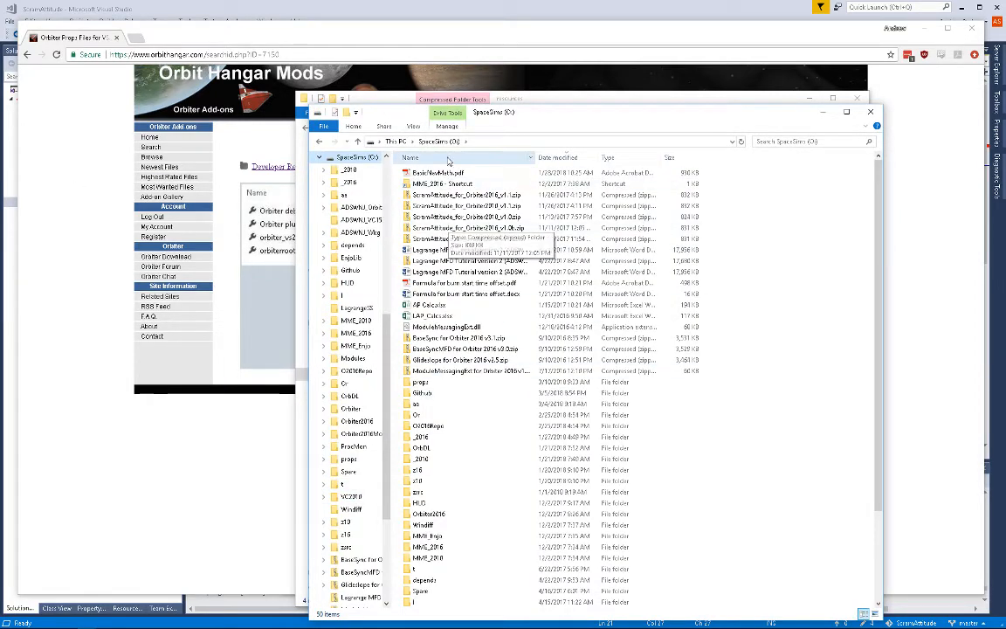
{"action": "double_click", "coordinate": [419, 438]}
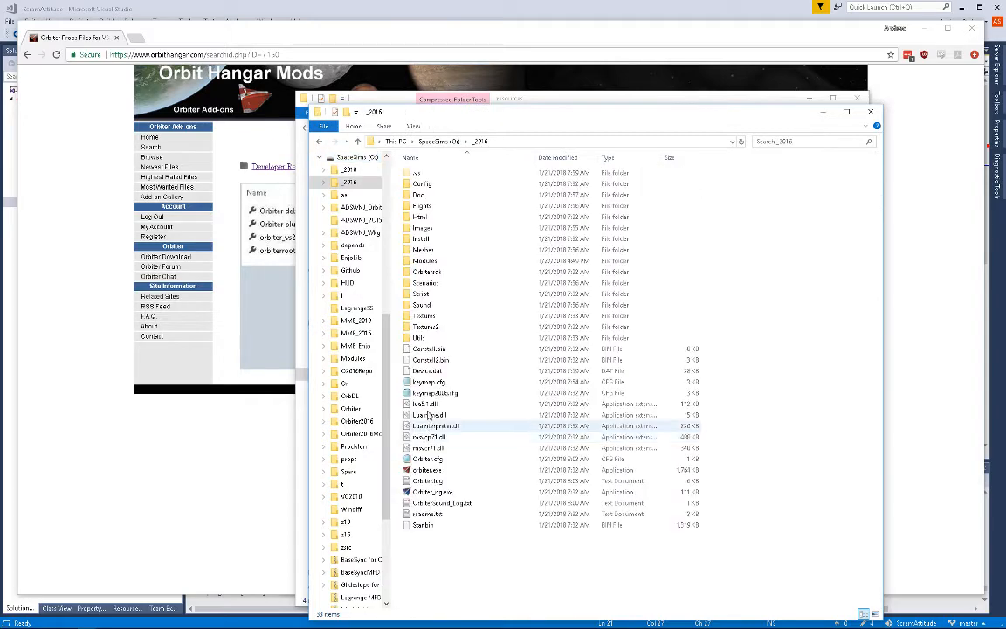
{"action": "double_click", "coordinate": [436, 273]}
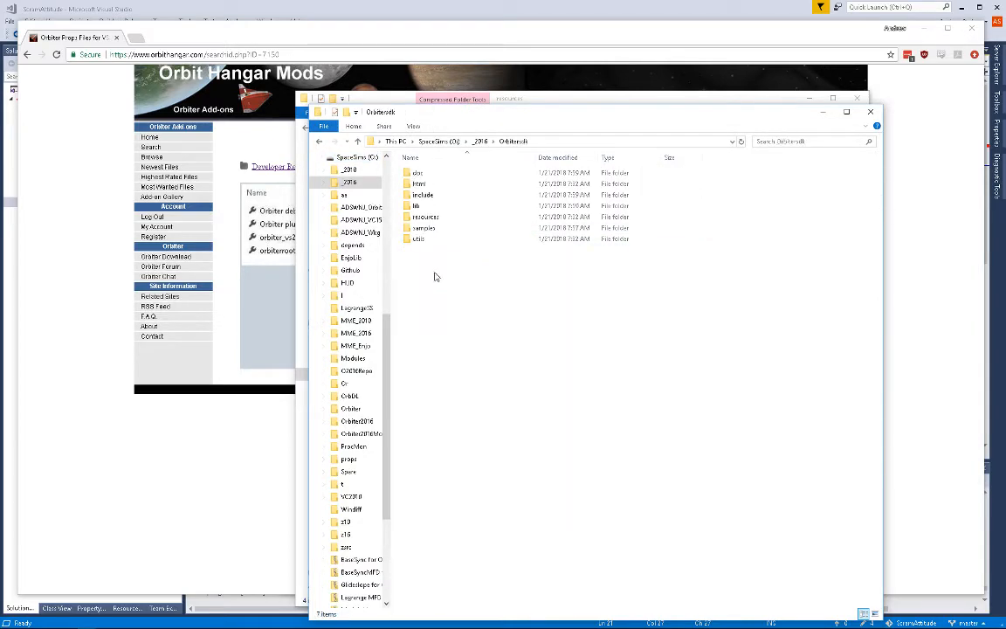
{"action": "double_click", "coordinate": [423, 219]}
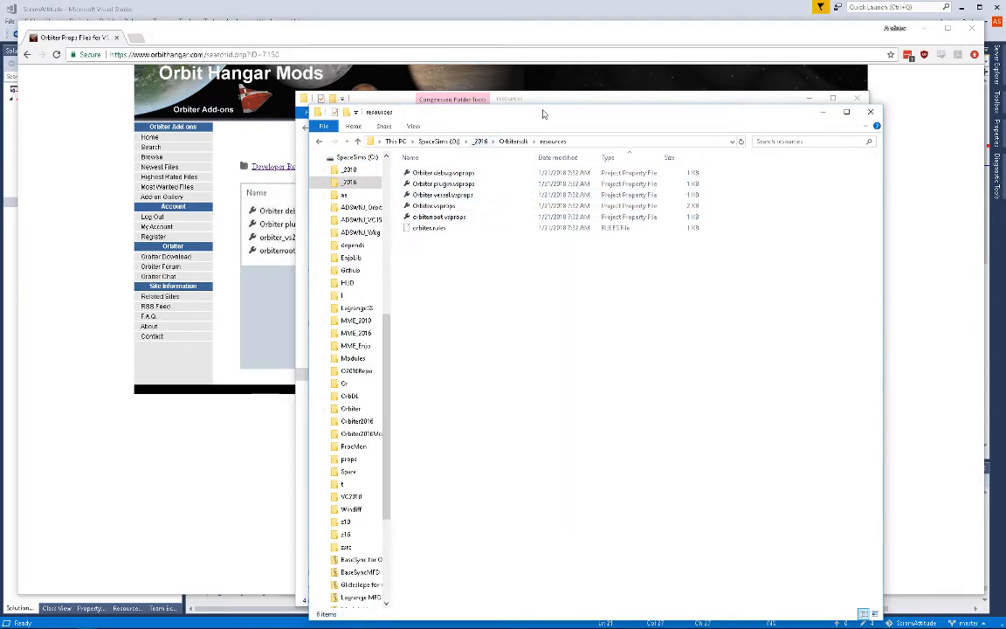
{"action": "left_click_drag", "start_coordinate": [541, 113], "coordinate": [335, 242]}
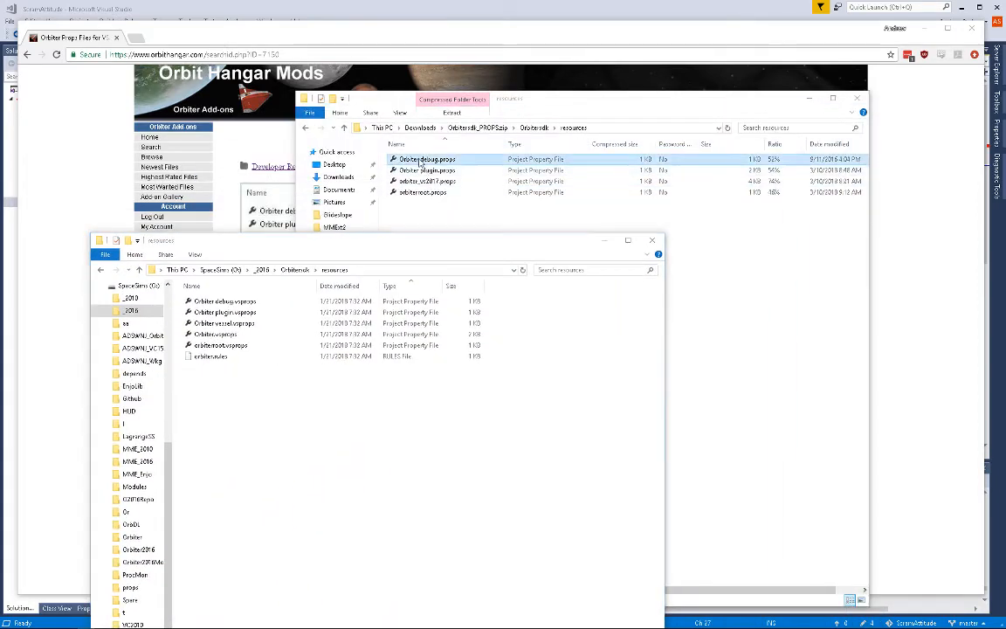
- Copy all four .props files from the archive into the _2016\Orbitersdk\resources folder
{"action": "left_click", "coordinate": [416, 193]}
{"action": "left_click", "coordinate": [415, 192], "text": "shift"}
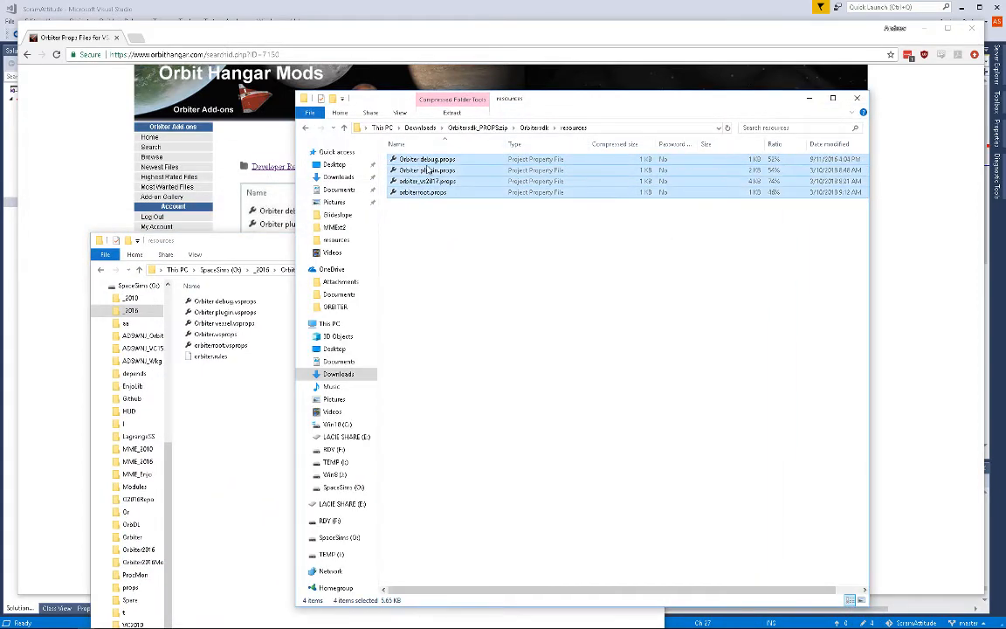
{"action": "left_click_drag", "start_coordinate": [416, 193], "coordinate": [225, 442]}
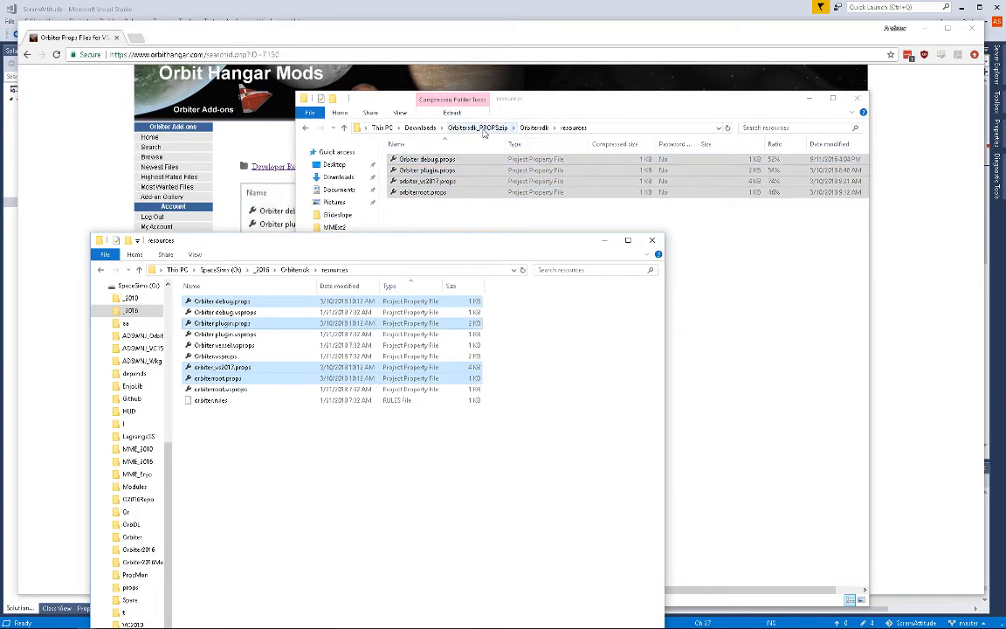
- Clear away the File Explorer windows and minimize the browser to return to the ScramAttitude project in Visual Studio
{"action": "right_click", "coordinate": [483, 129]}
{"action": "left_click", "coordinate": [476, 127]}
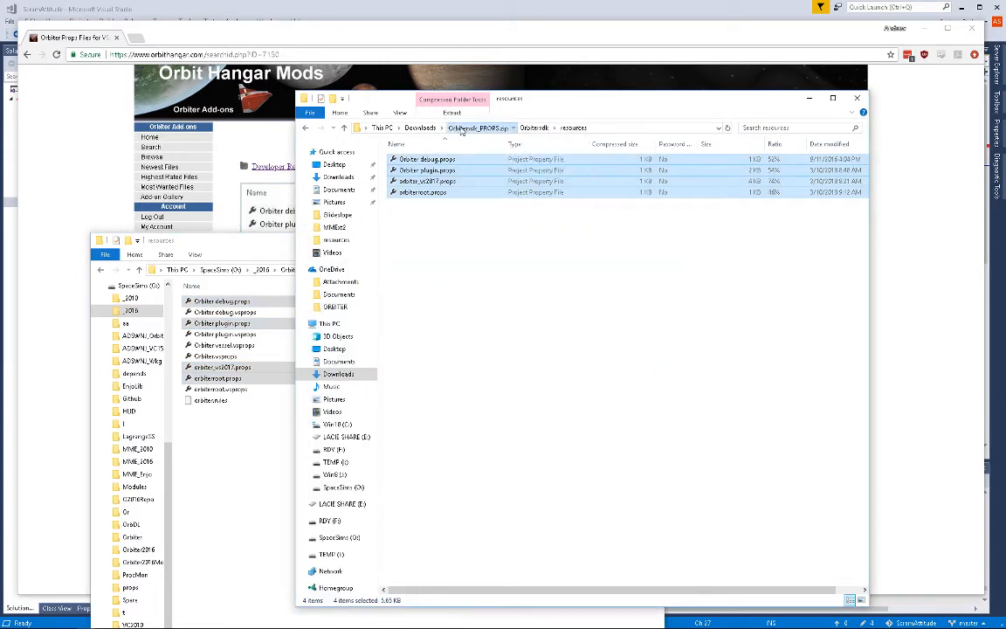
{"action": "left_click", "coordinate": [424, 129]}
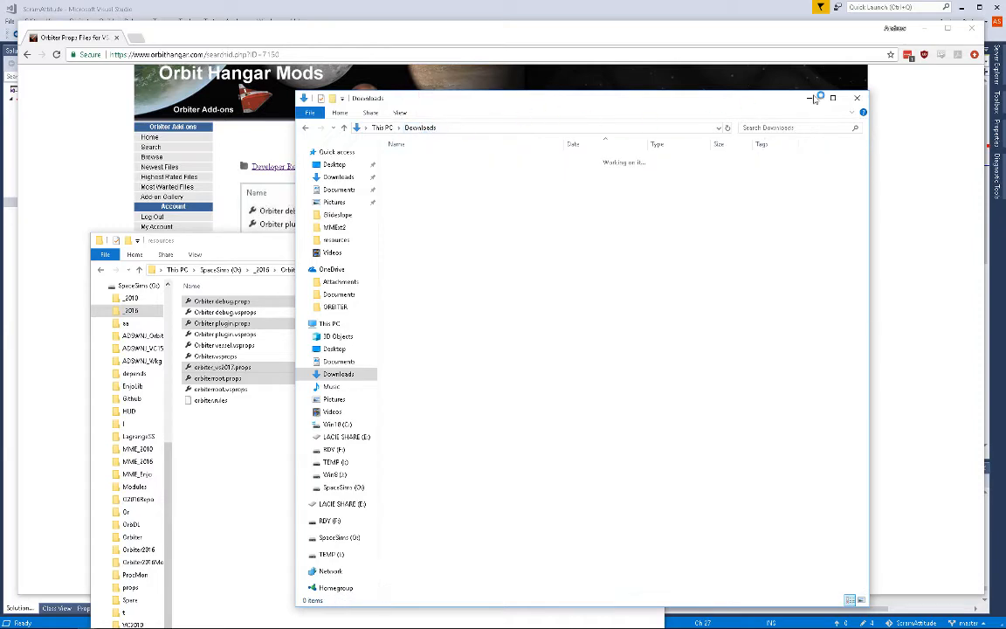
{"action": "left_click", "coordinate": [858, 99]}
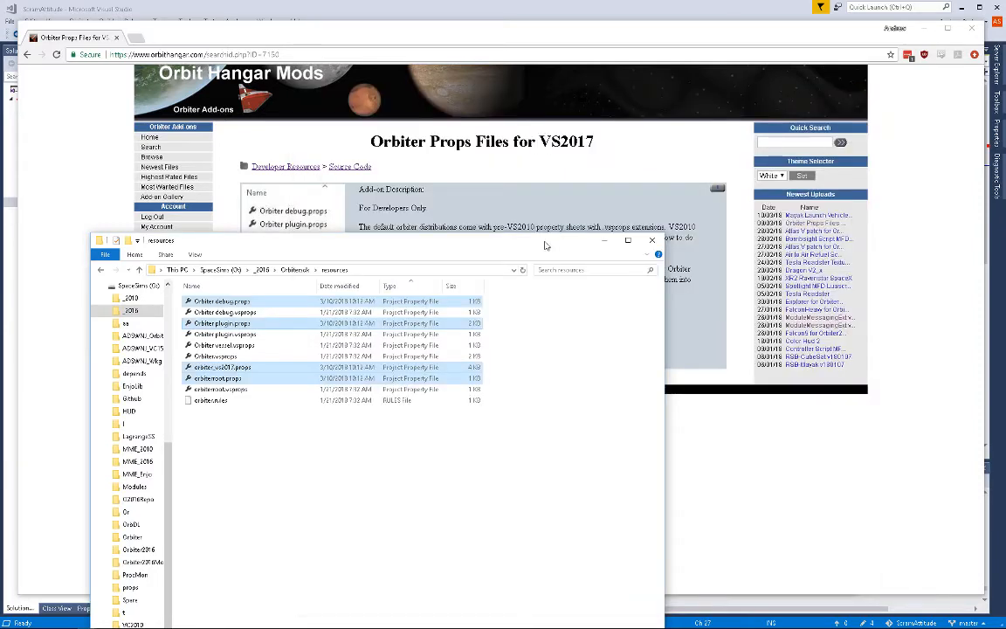
{"action": "left_click_drag", "start_coordinate": [545, 245], "coordinate": [0, 162]}
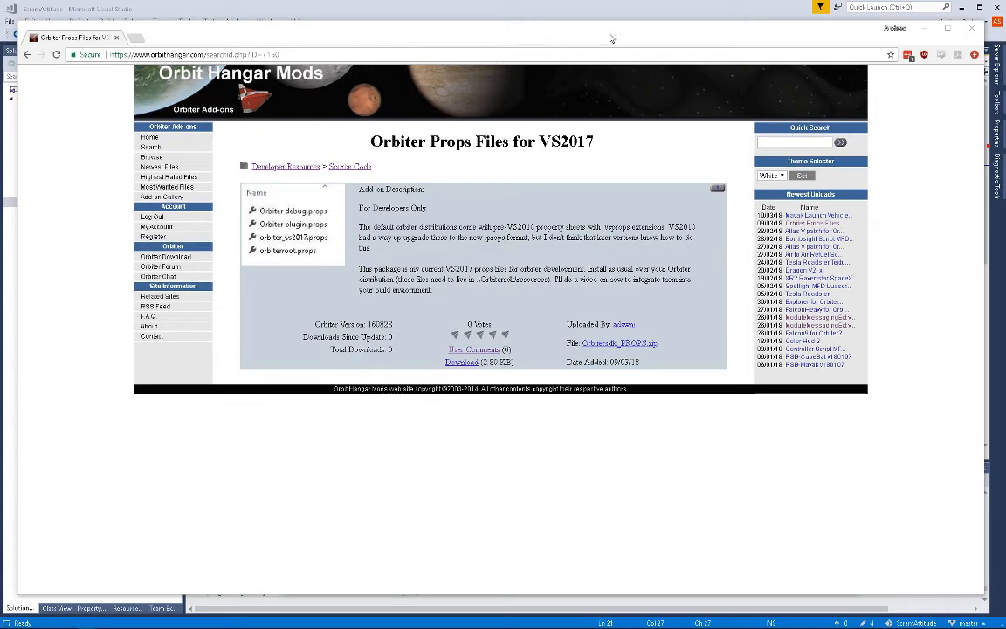
{"action": "left_click", "coordinate": [929, 29]}
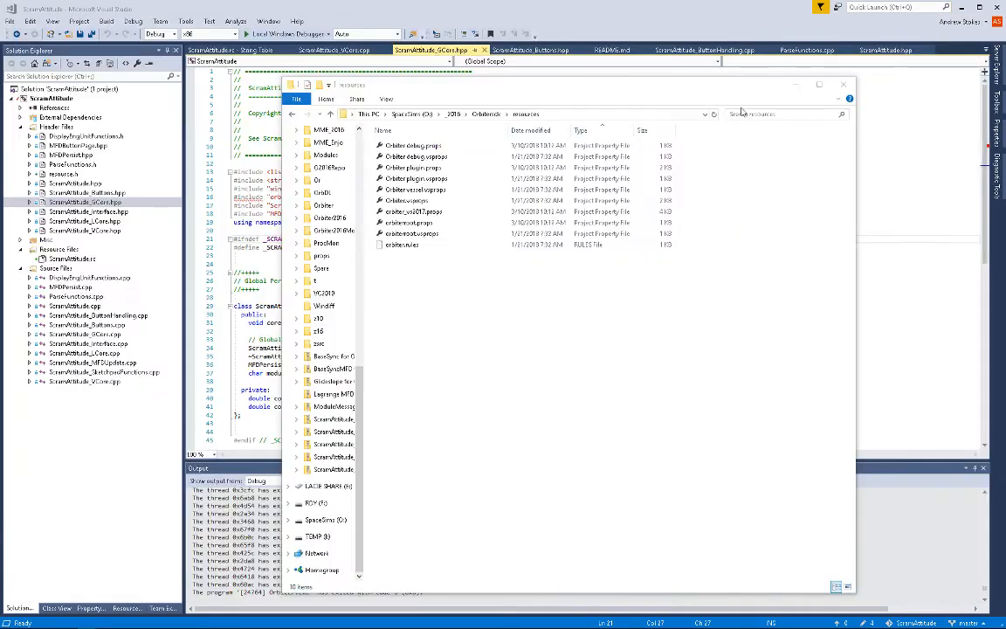
{"action": "left_click", "coordinate": [843, 85]}
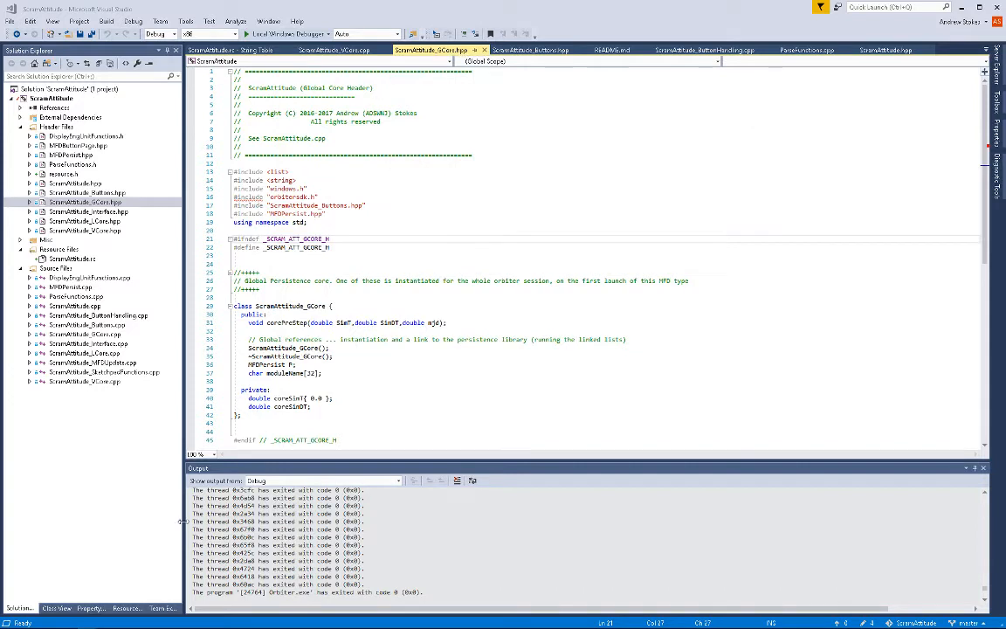
- Show the project's Property Manager and look over the Release | Win32 configuration's commands and the available solution platforms
{"action": "left_click", "coordinate": [88, 608]}
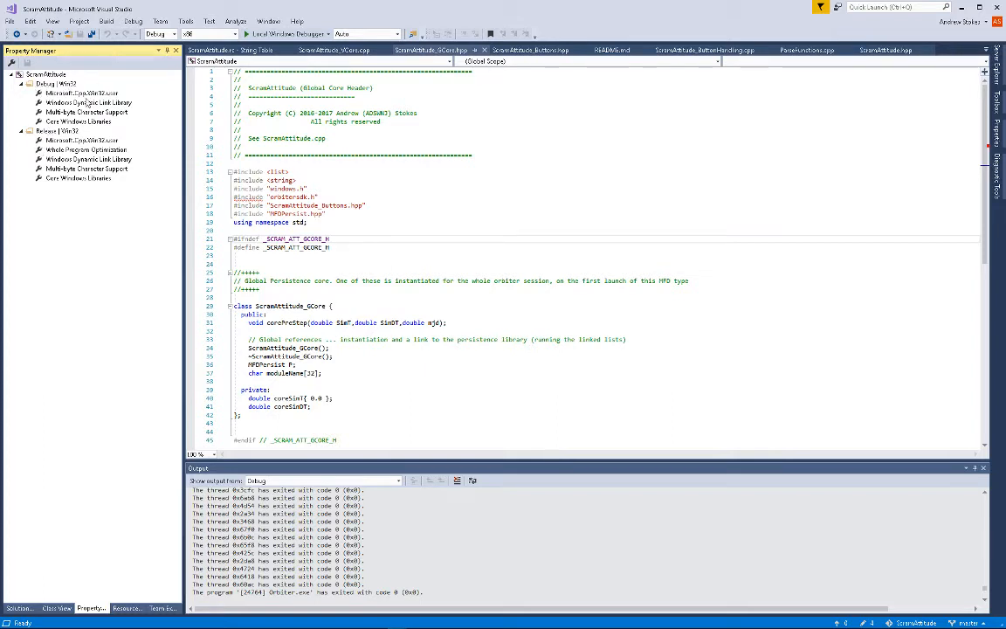
{"action": "right_click", "coordinate": [51, 133]}
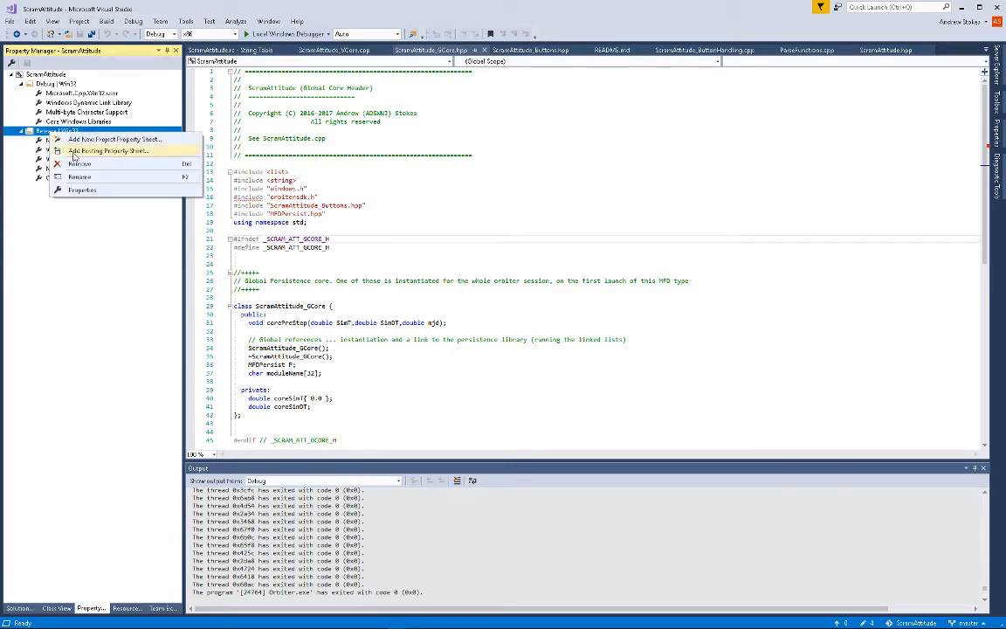
{"action": "left_click", "coordinate": [81, 267]}
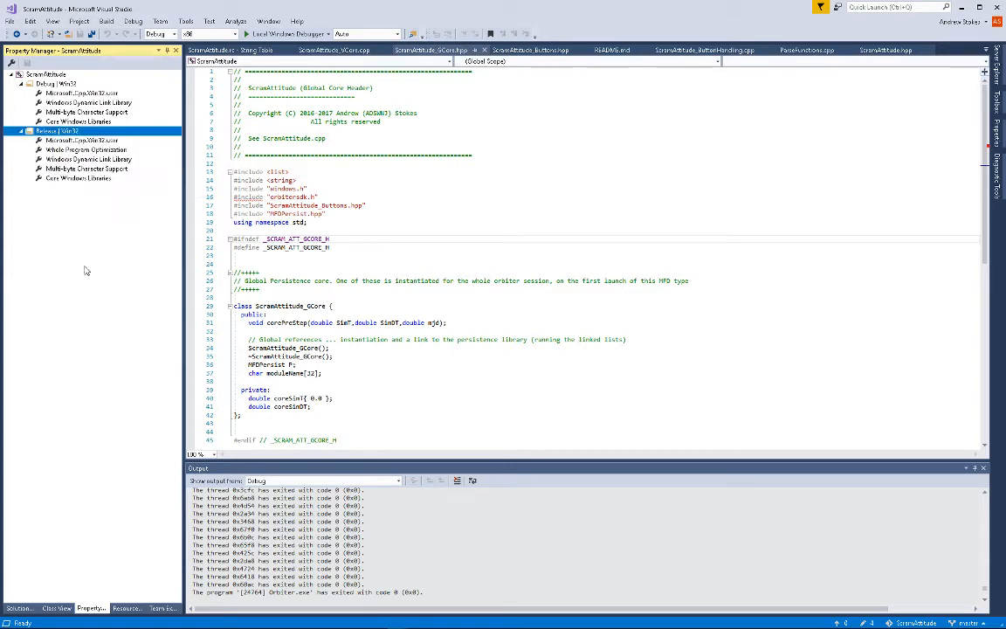
{"action": "left_click", "coordinate": [234, 35]}
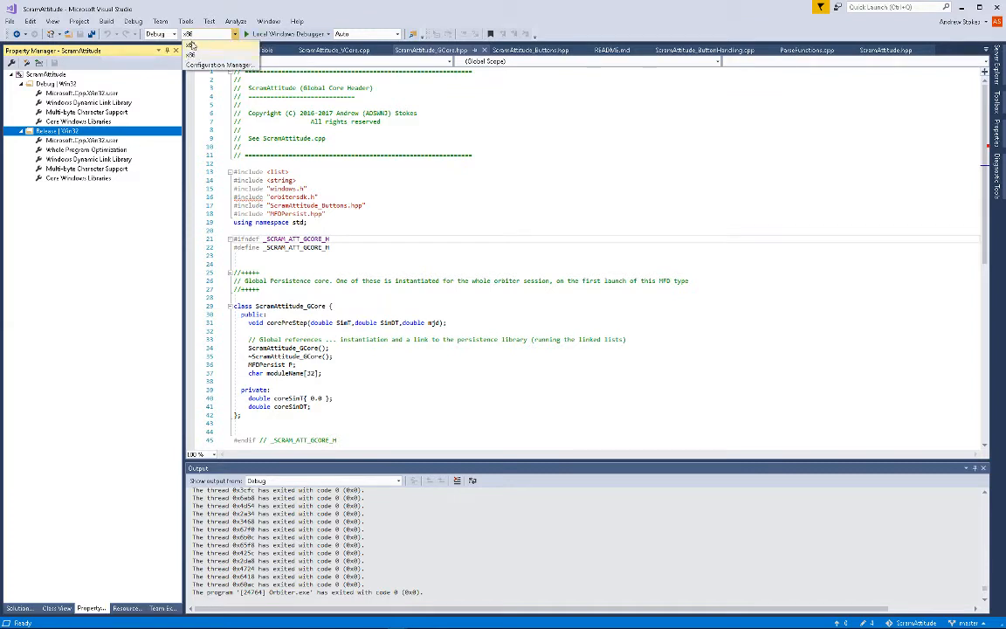
{"action": "left_click", "coordinate": [81, 232]}
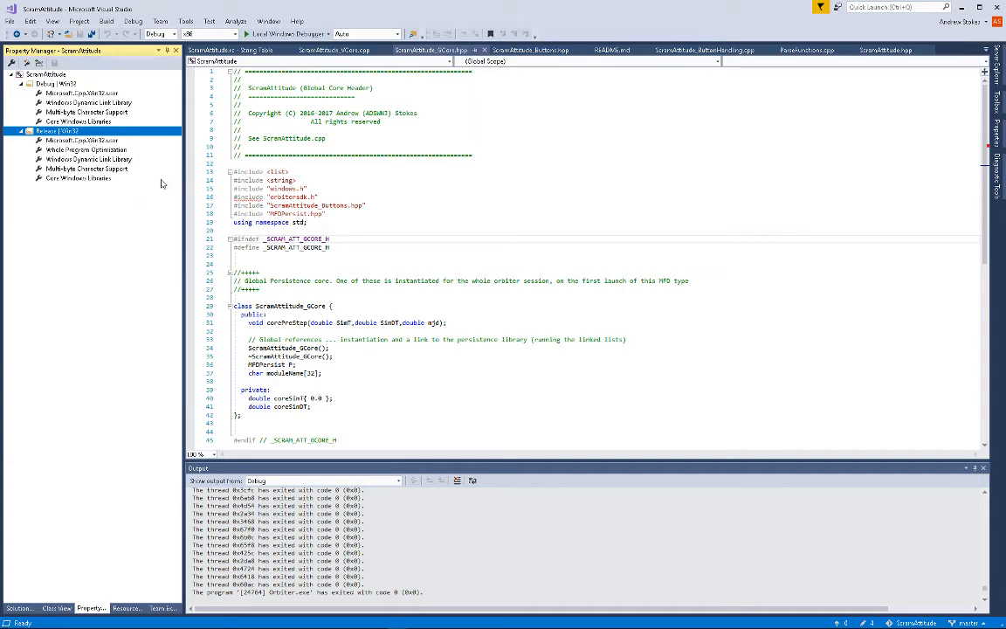
- Add the existing property sheet Orbiter plugin.props from _2016\Orbitersdk\resources on the SpaceSims drive to the Release | Win32 configuration
{"action": "right_click", "coordinate": [54, 134]}
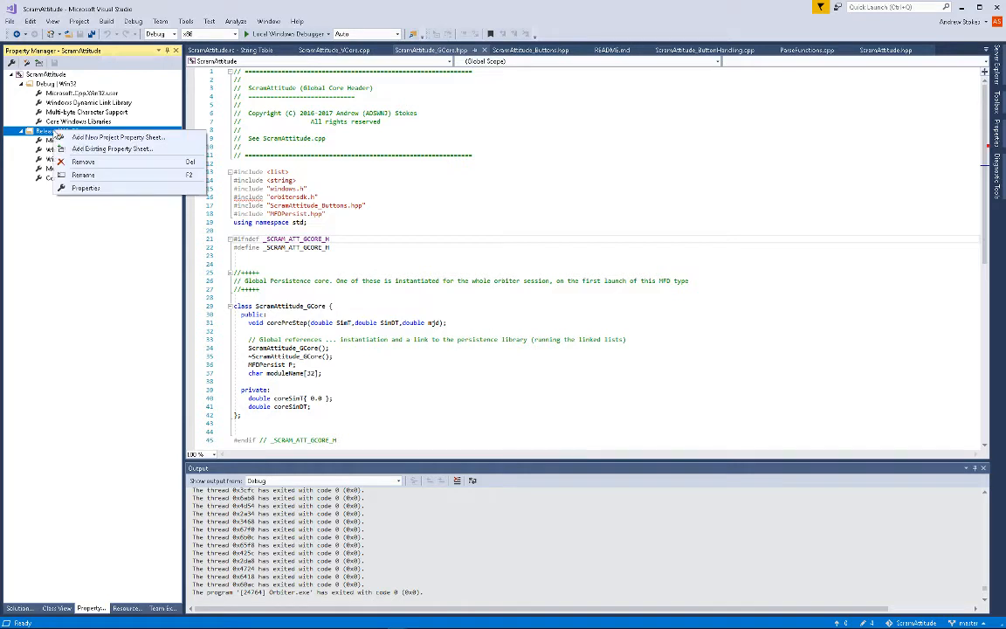
{"action": "left_click", "coordinate": [112, 149]}
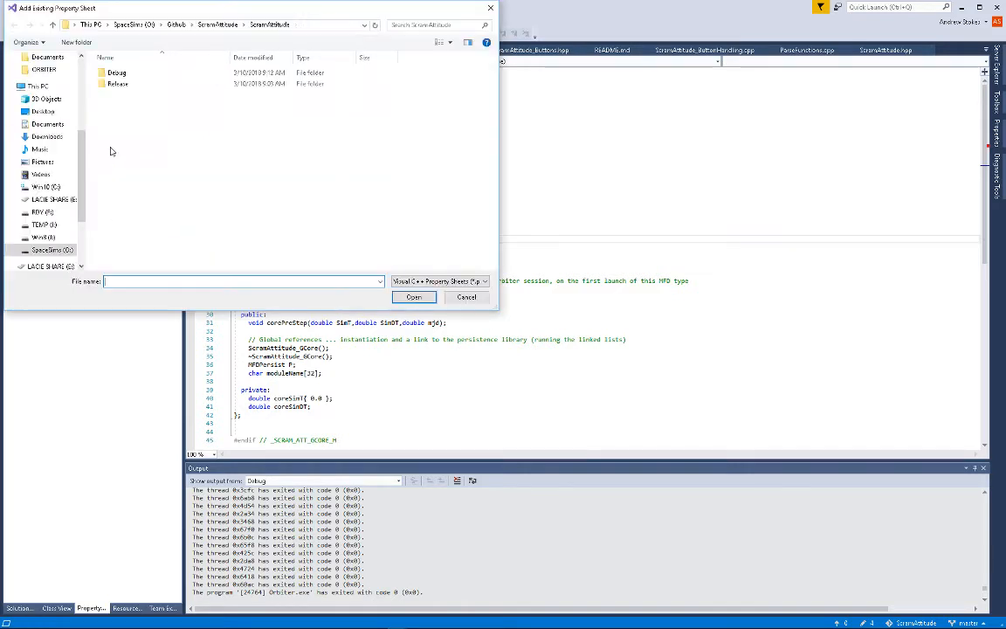
{"action": "left_click", "coordinate": [129, 26]}
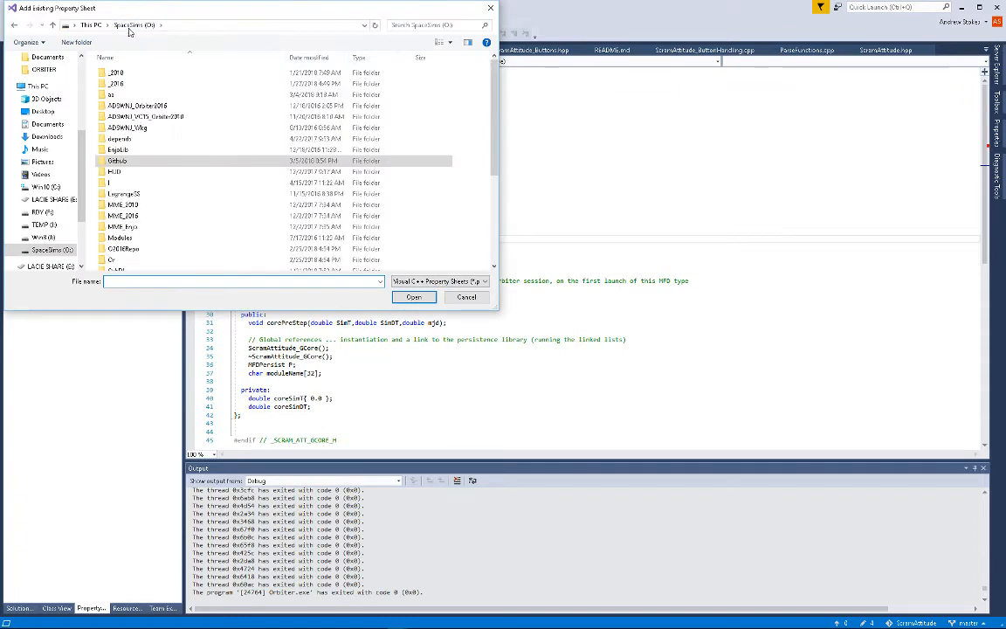
{"action": "scroll", "coordinate": [135, 194], "scroll_direction": "down", "scroll_amount": 3}
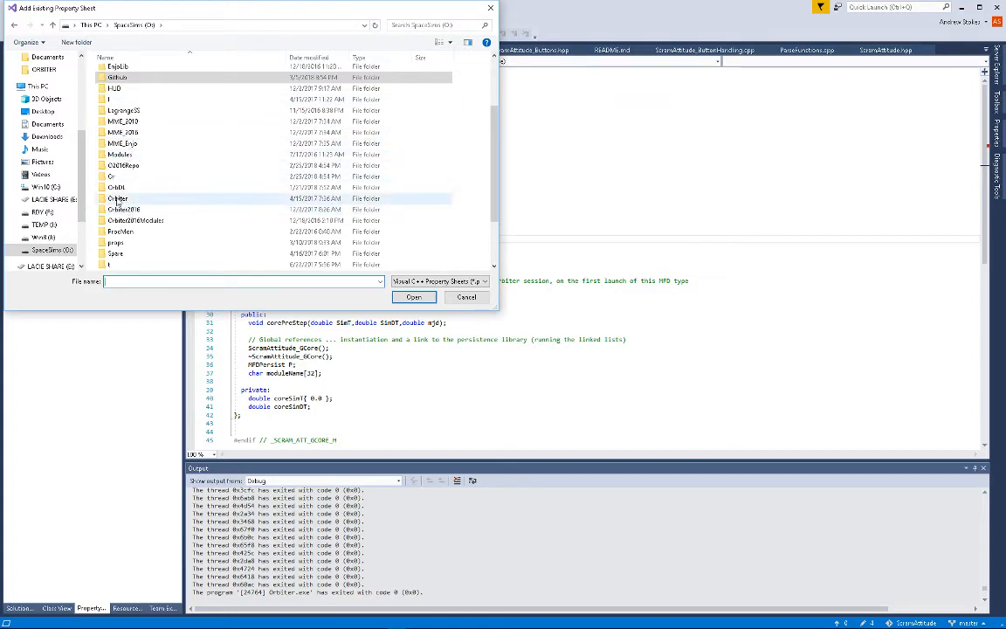
{"action": "scroll", "coordinate": [138, 194], "scroll_direction": "up", "scroll_amount": 3}
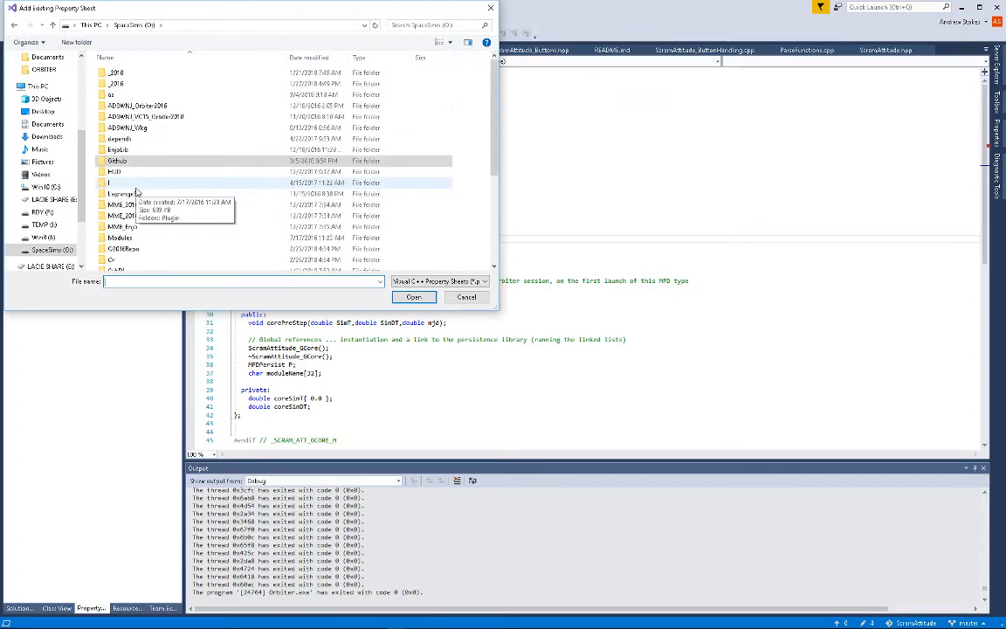
{"action": "double_click", "coordinate": [118, 84]}
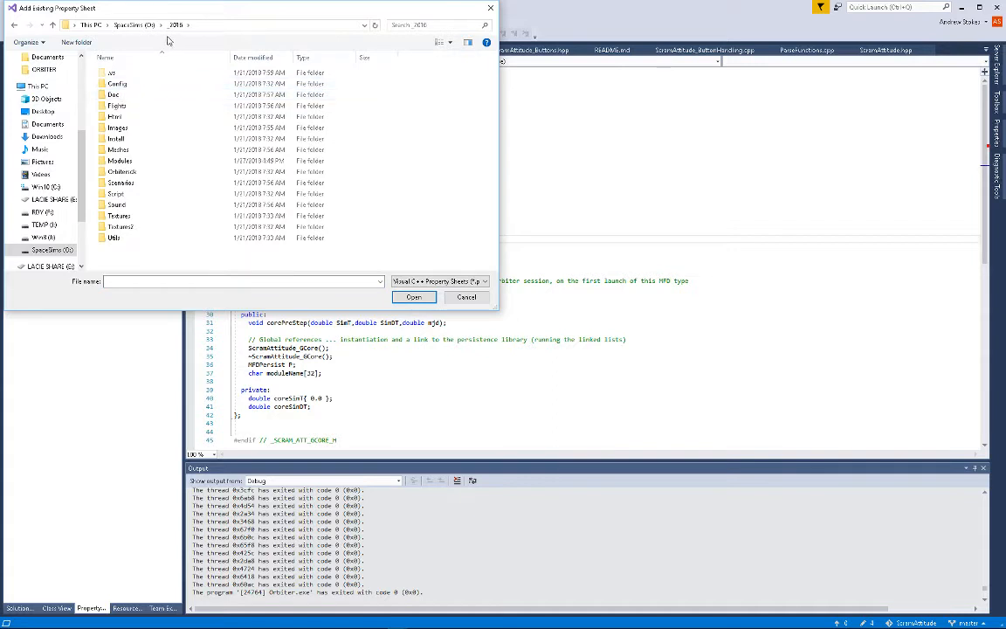
{"action": "double_click", "coordinate": [122, 173]}
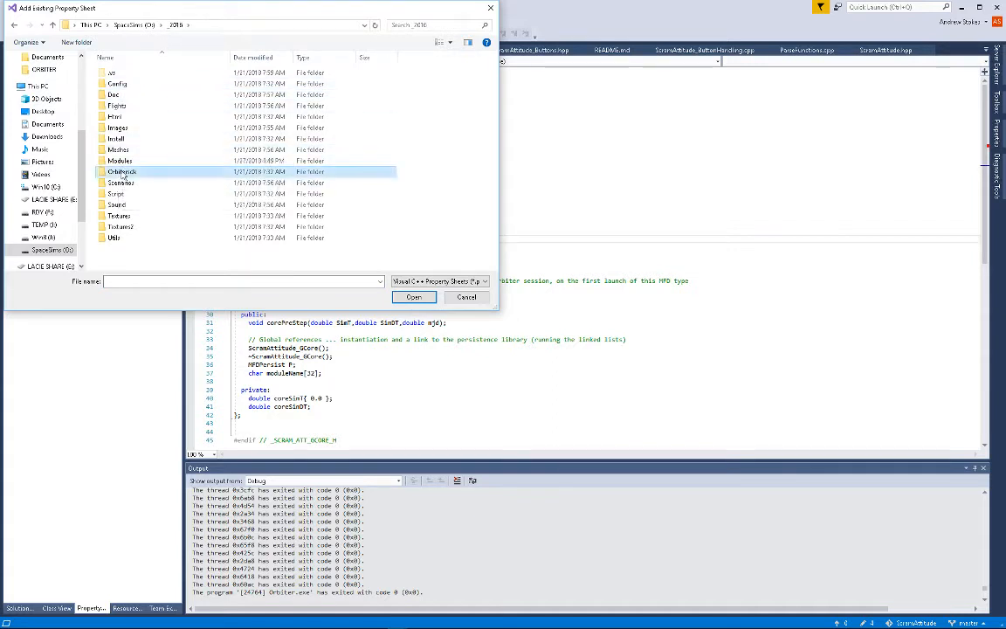
{"action": "double_click", "coordinate": [120, 107]}
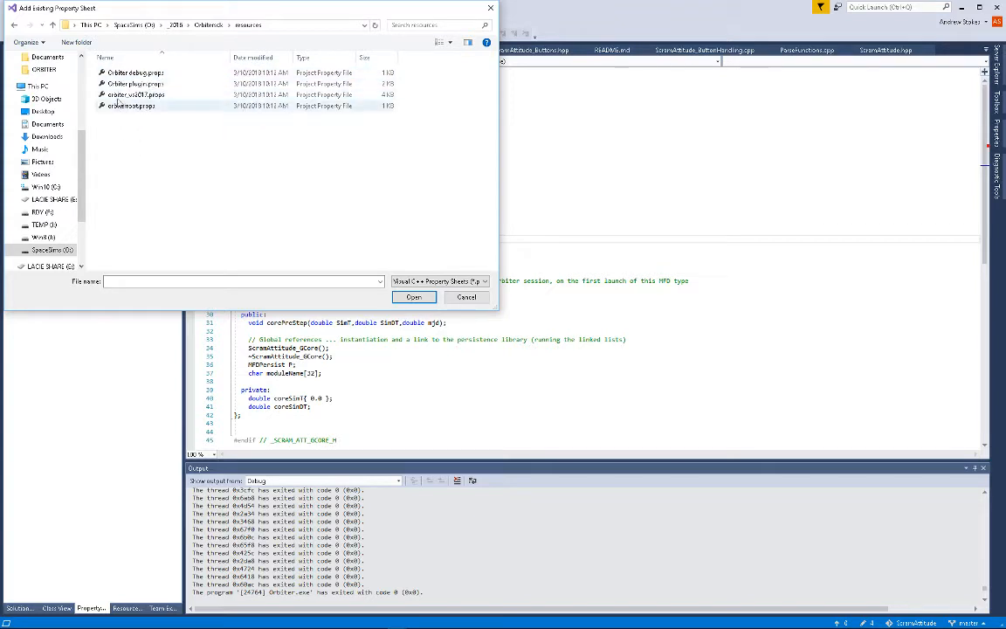
{"action": "left_click", "coordinate": [110, 83]}
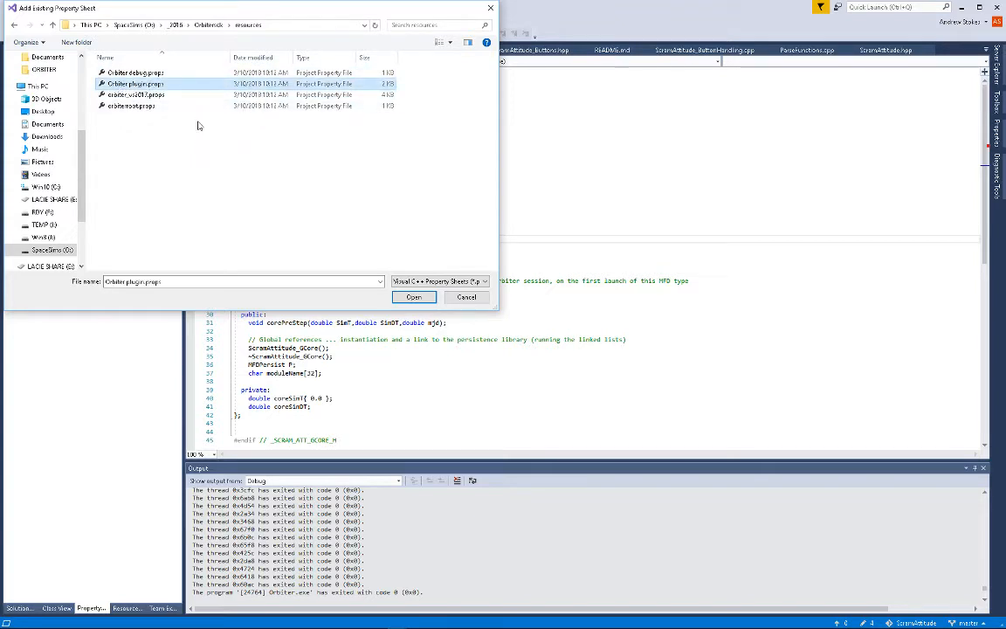
{"action": "left_click", "coordinate": [413, 297]}
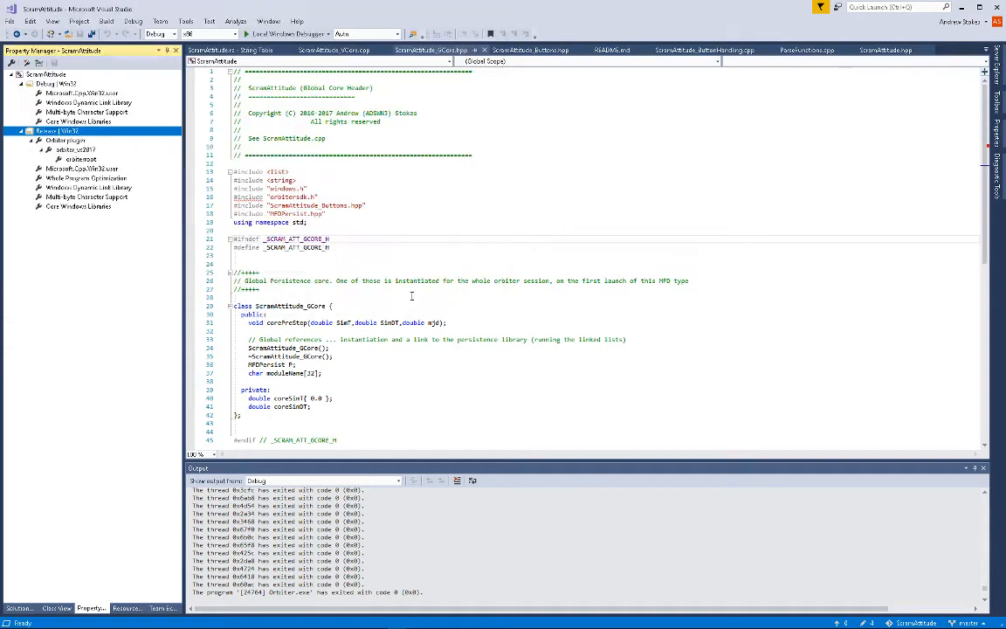
- Set the OrbiterDir user macro in the orbiterroot property sheet to O:\_2016 and apply the change
{"action": "double_click", "coordinate": [80, 159]}
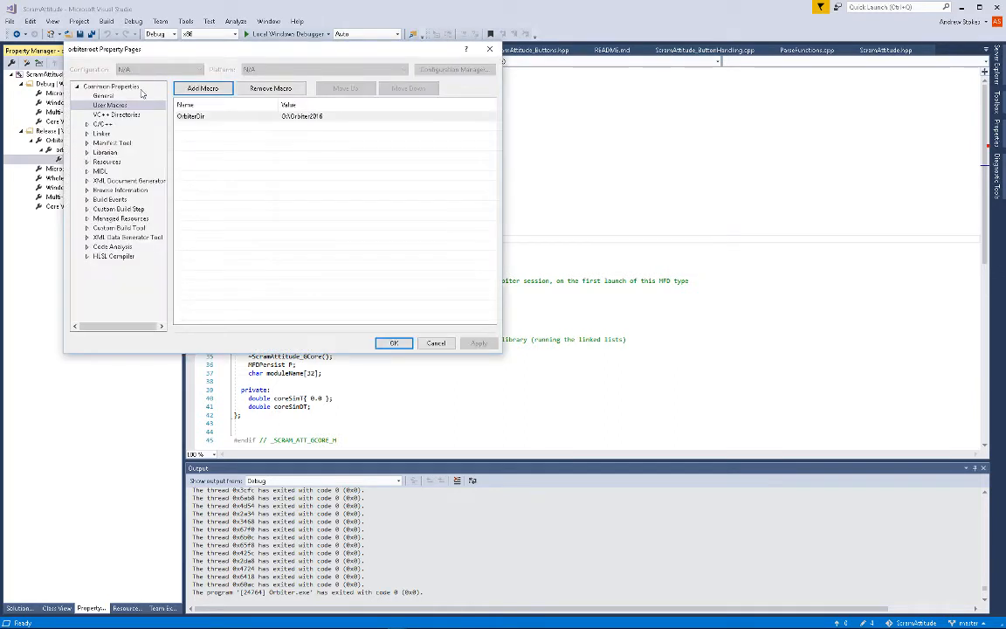
{"action": "left_click", "coordinate": [300, 117]}
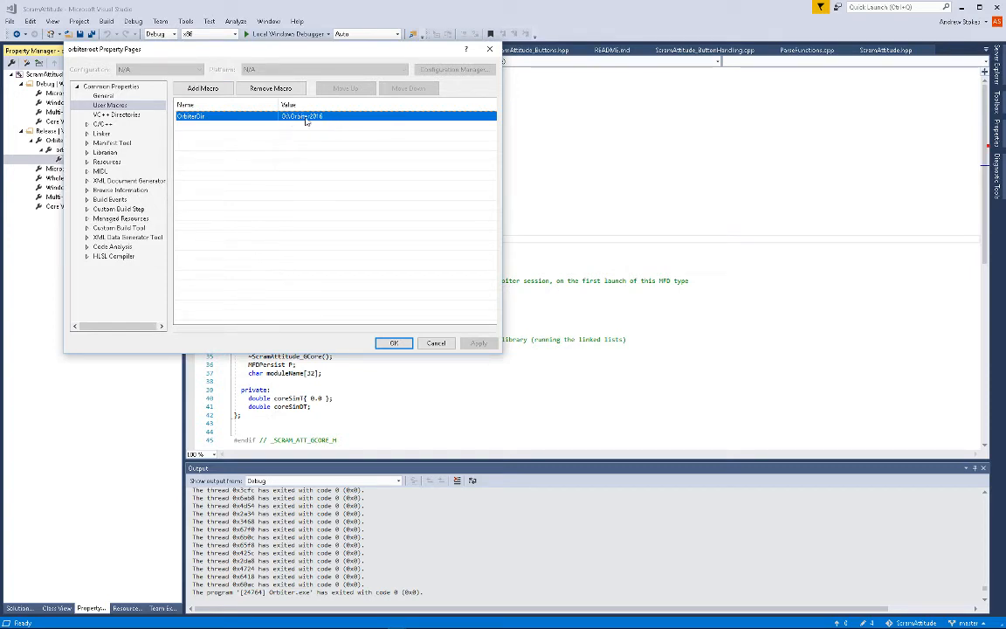
{"action": "double_click", "coordinate": [293, 116]}
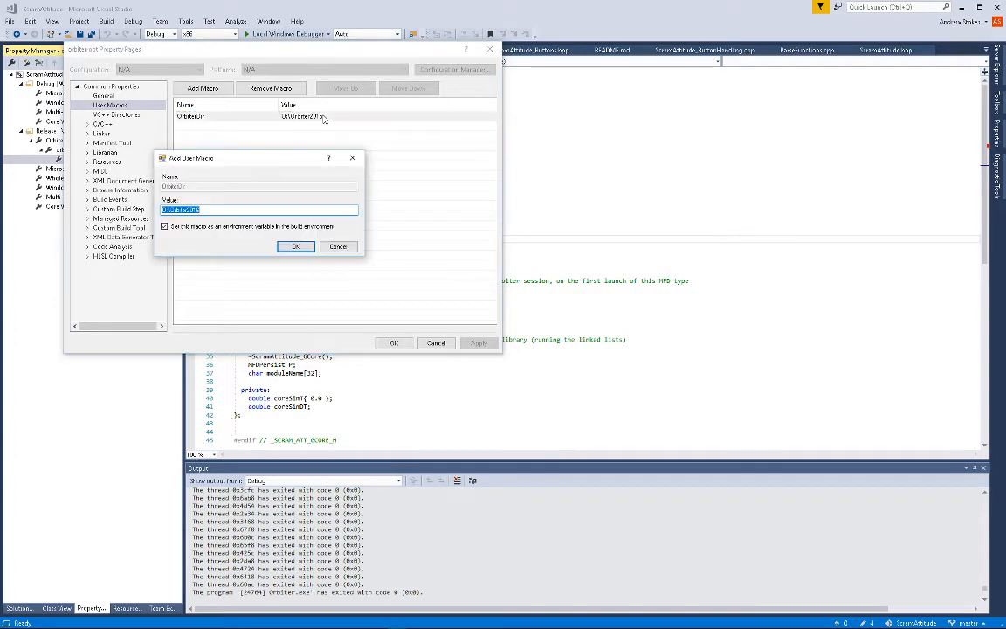
{"action": "left_click", "coordinate": [220, 208]}
{"action": "left_click", "coordinate": [295, 246]}
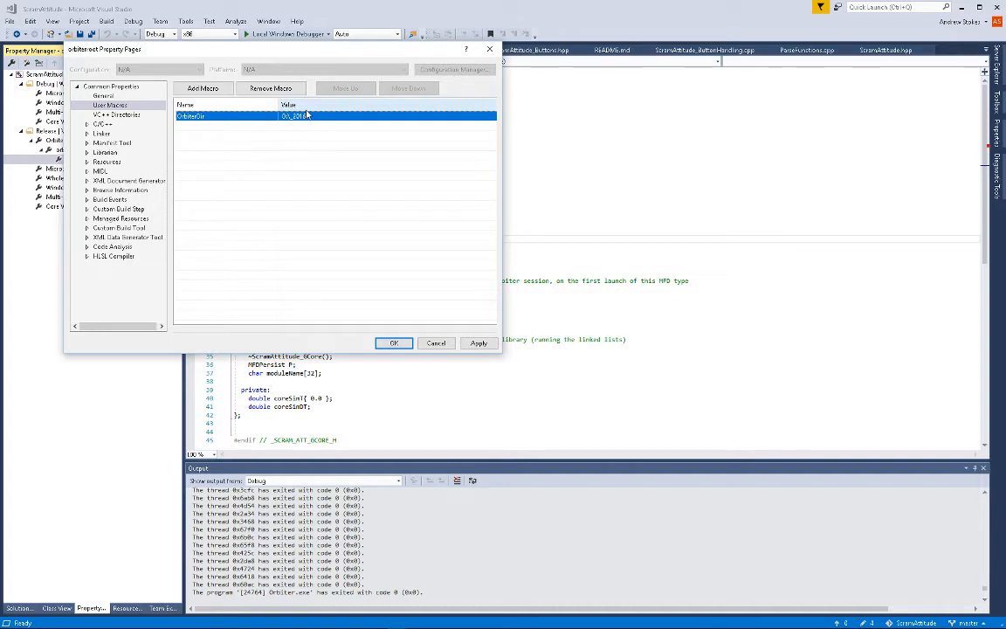
{"action": "left_click", "coordinate": [479, 344]}
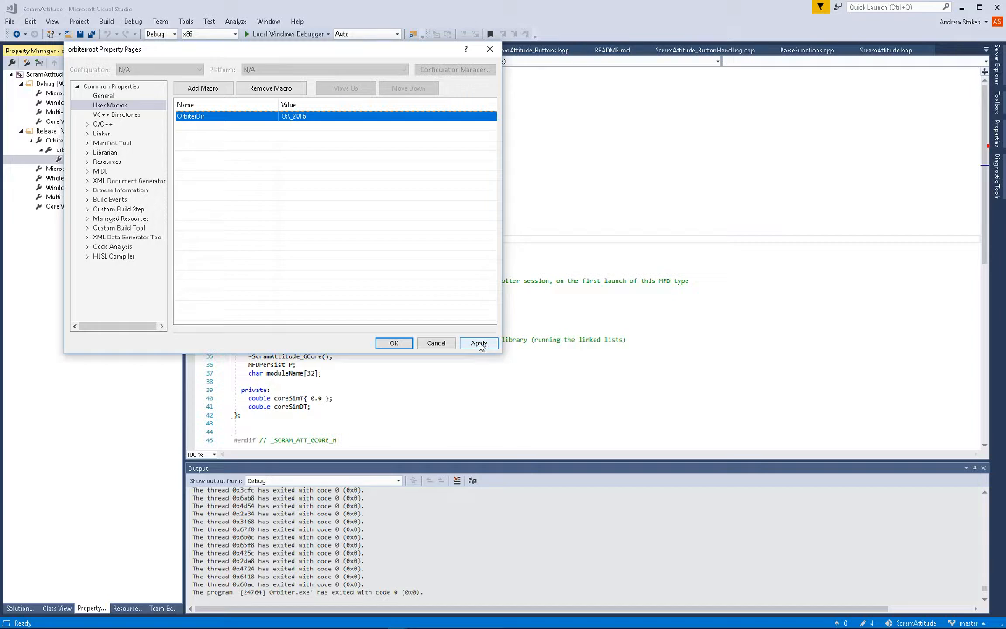
{"action": "left_click", "coordinate": [480, 343]}
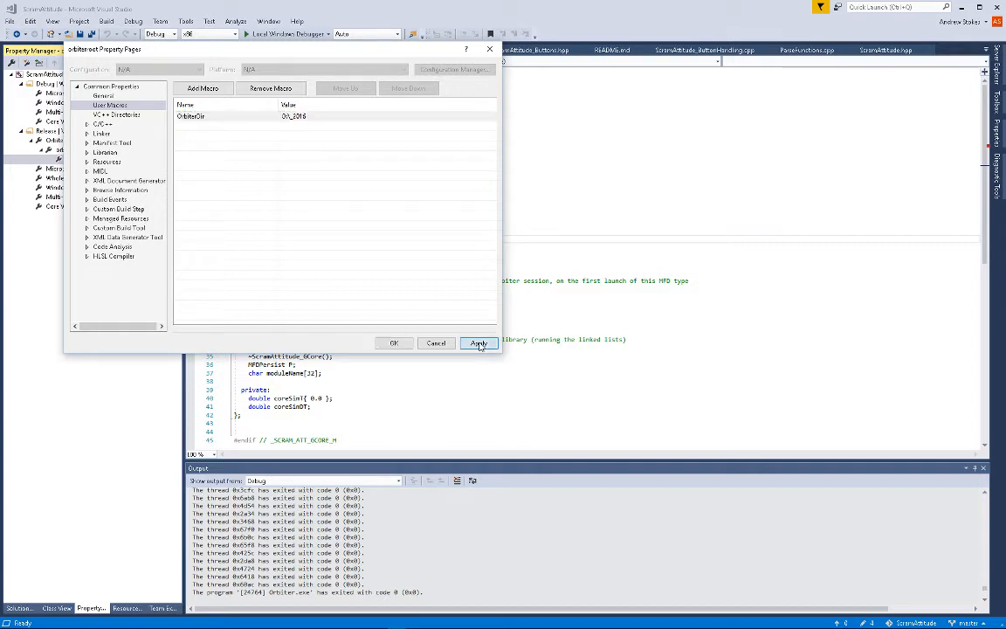
{"action": "left_click", "coordinate": [394, 343]}
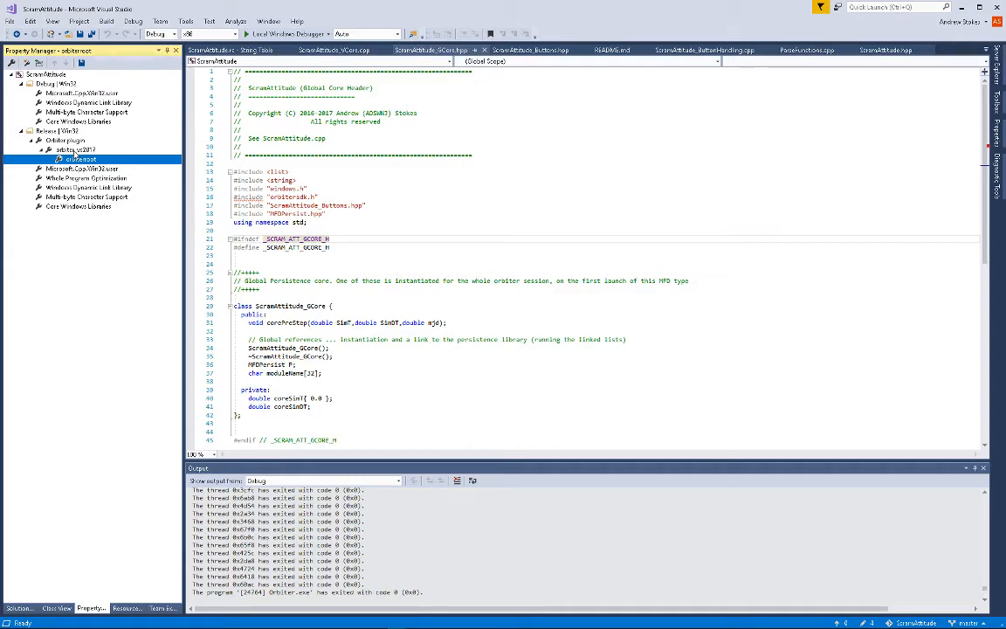
- Look over the orbiter_vs2017 sheet's user macros and the Orbiter plugin sheet's C/C++ properties under Release | Win32
{"action": "double_click", "coordinate": [74, 149]}
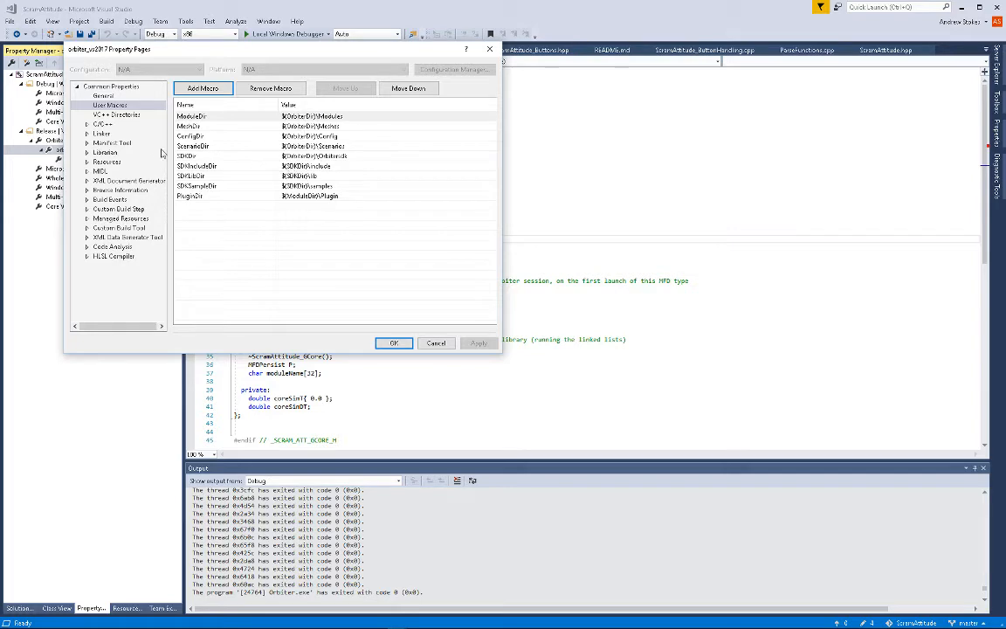
{"action": "left_click", "coordinate": [394, 342]}
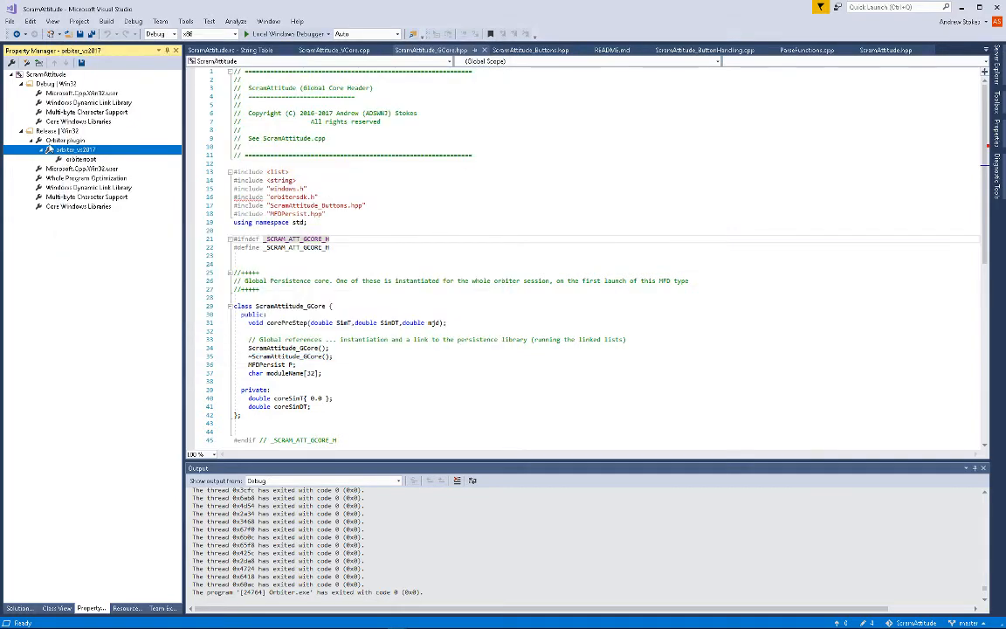
{"action": "double_click", "coordinate": [54, 141]}
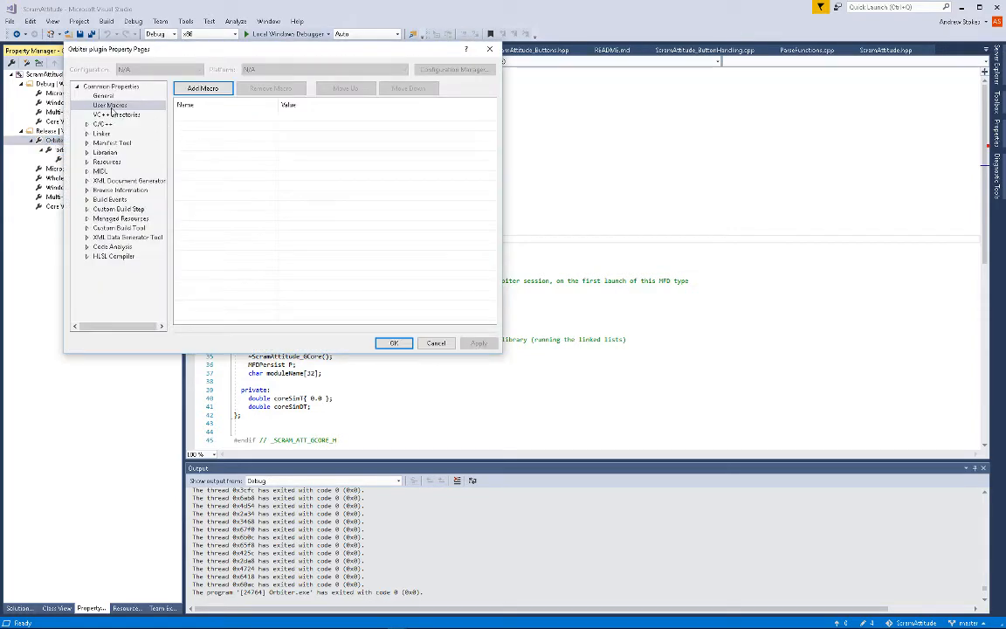
{"action": "left_click", "coordinate": [103, 124]}
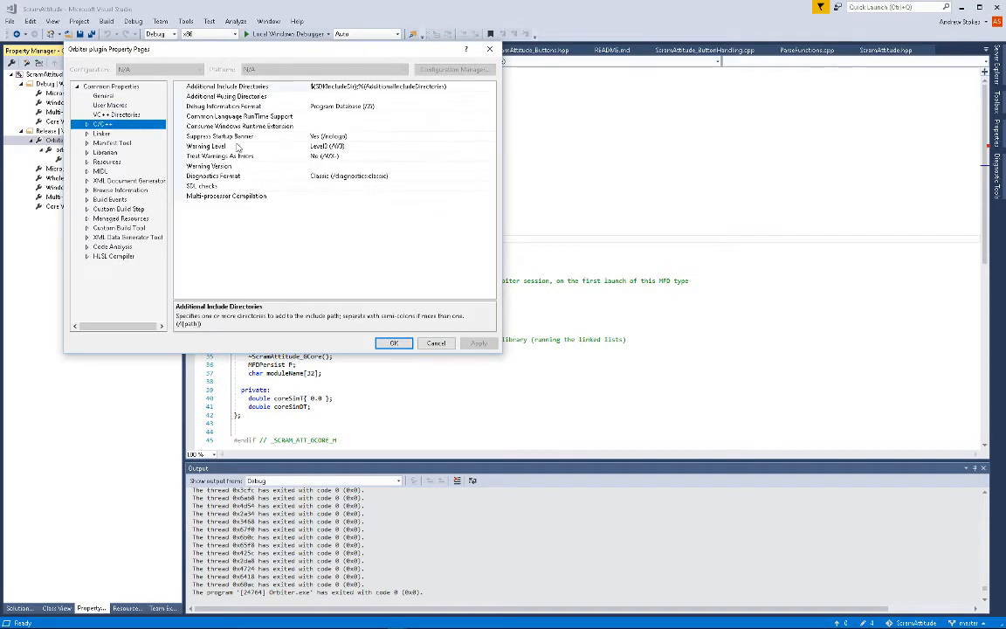
{"action": "left_click", "coordinate": [436, 343]}
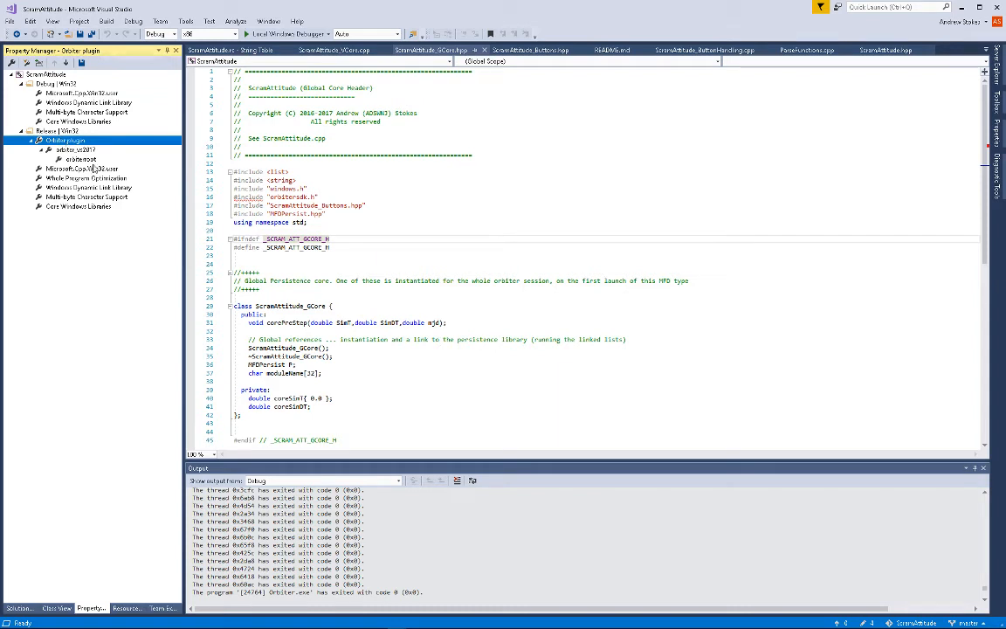
- Add the existing property sheet Orbiter plugin.props from _2016\Orbitersdk\resources to the Debug | Win32 configuration
{"action": "left_click", "coordinate": [39, 84]}
{"action": "right_click", "coordinate": [41, 85]}
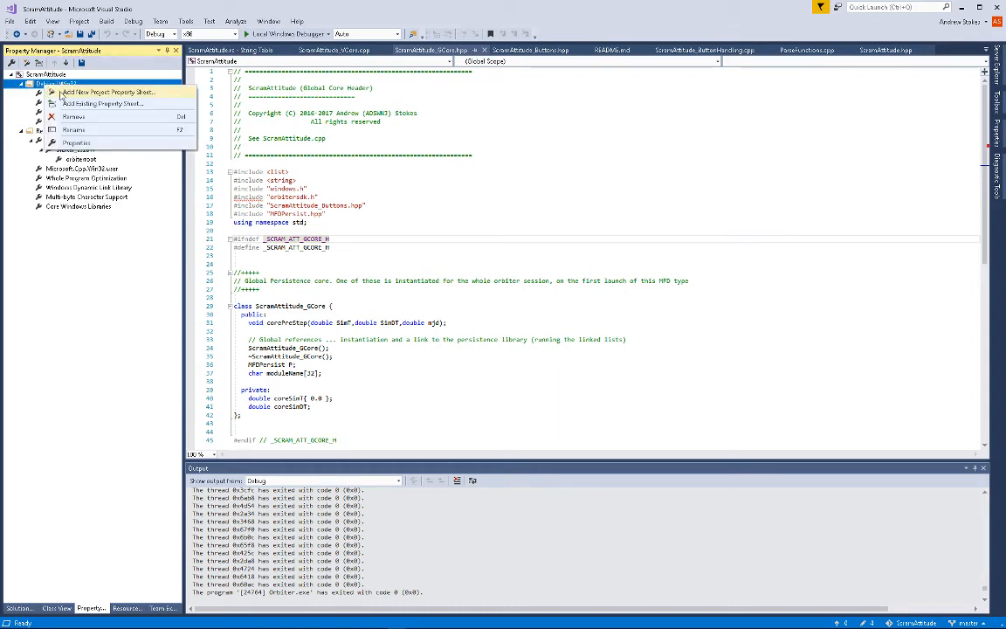
{"action": "left_click", "coordinate": [82, 104]}
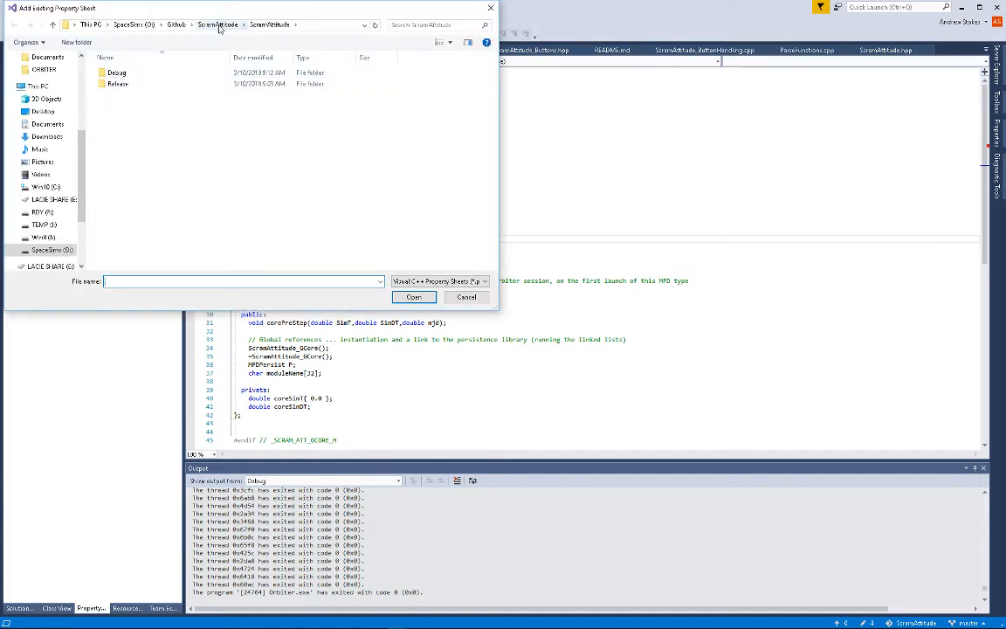
{"action": "left_click", "coordinate": [134, 25]}
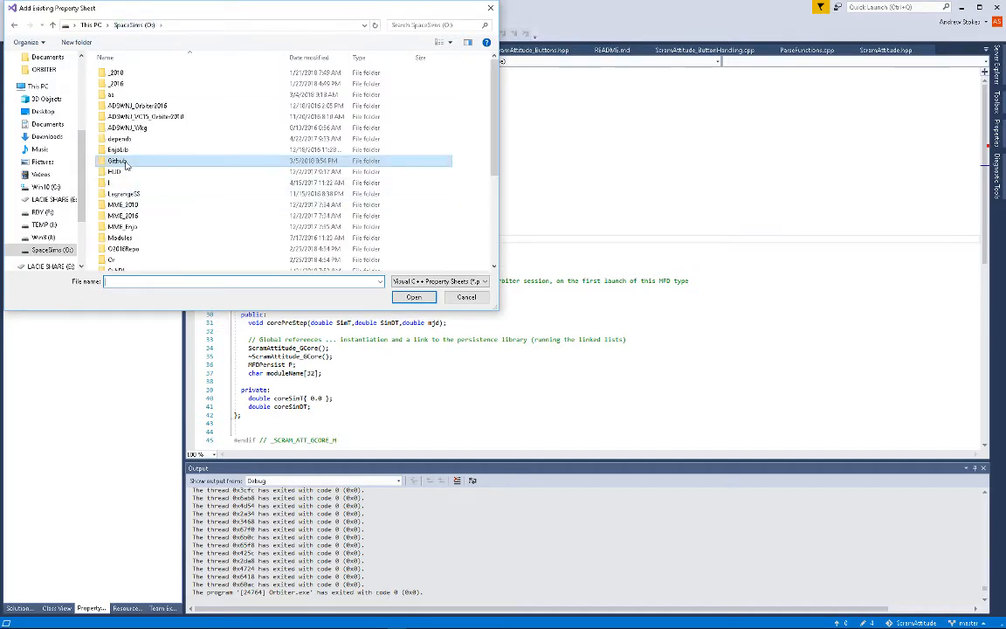
{"action": "scroll", "coordinate": [123, 165], "scroll_direction": "down", "scroll_amount": 4}
{"action": "scroll", "coordinate": [138, 167], "scroll_direction": "up", "scroll_amount": 3}
{"action": "scroll", "coordinate": [138, 168], "scroll_direction": "up", "scroll_amount": 1}
{"action": "double_click", "coordinate": [124, 78]}
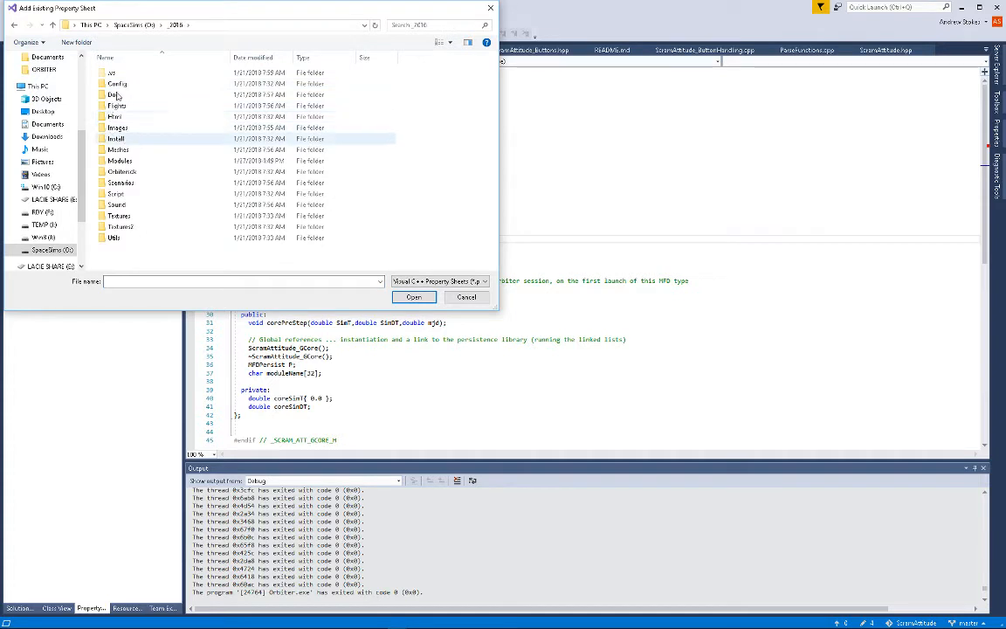
{"action": "left_click", "coordinate": [122, 173]}
{"action": "double_click", "coordinate": [122, 173]}
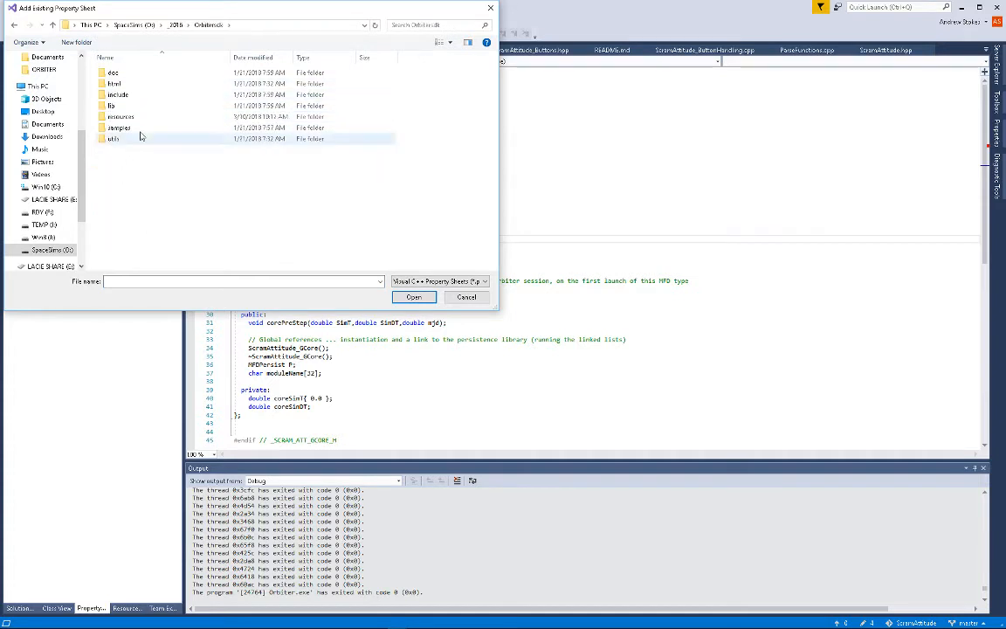
{"action": "double_click", "coordinate": [123, 128]}
{"action": "left_click", "coordinate": [131, 84]}
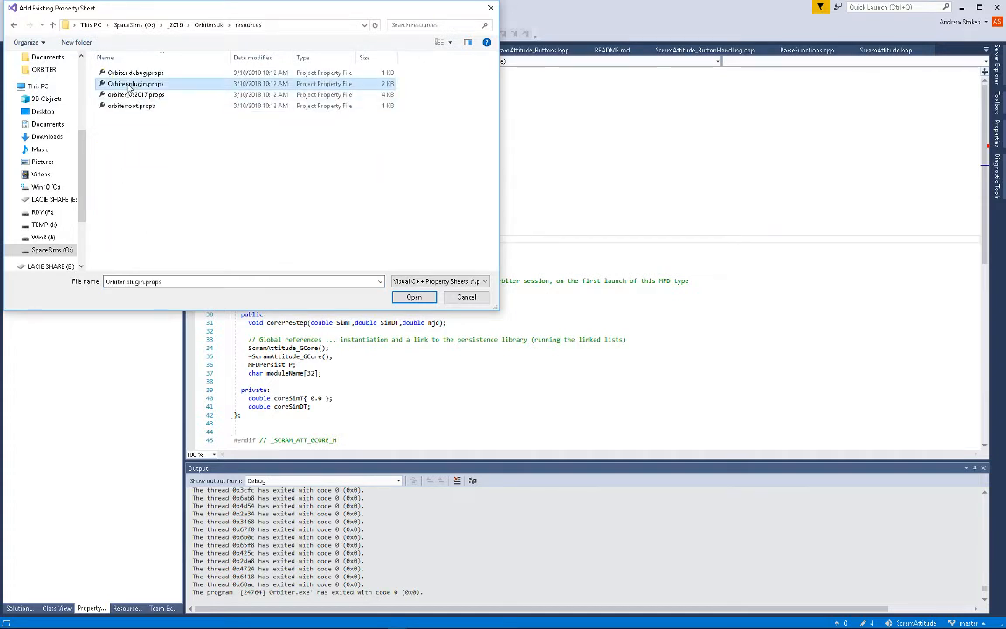
{"action": "left_click", "coordinate": [413, 297]}
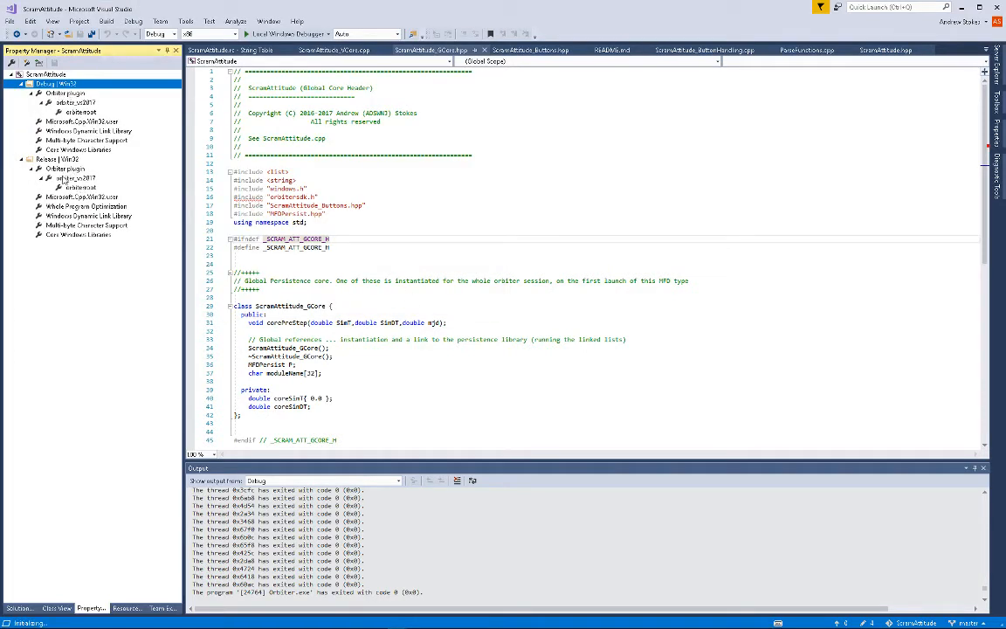
- Add the existing property sheet Orbiter debug.props from _2016\Orbitersdk\resources on the SpaceSims drive to the Debug | Win32 configuration
{"action": "right_click", "coordinate": [54, 84]}
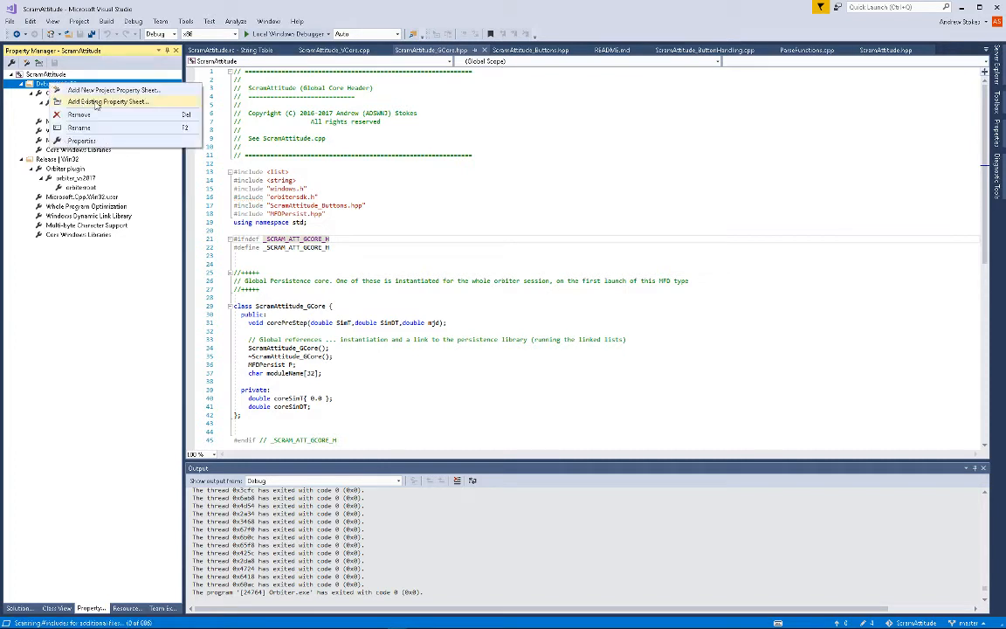
{"action": "left_click", "coordinate": [96, 103]}
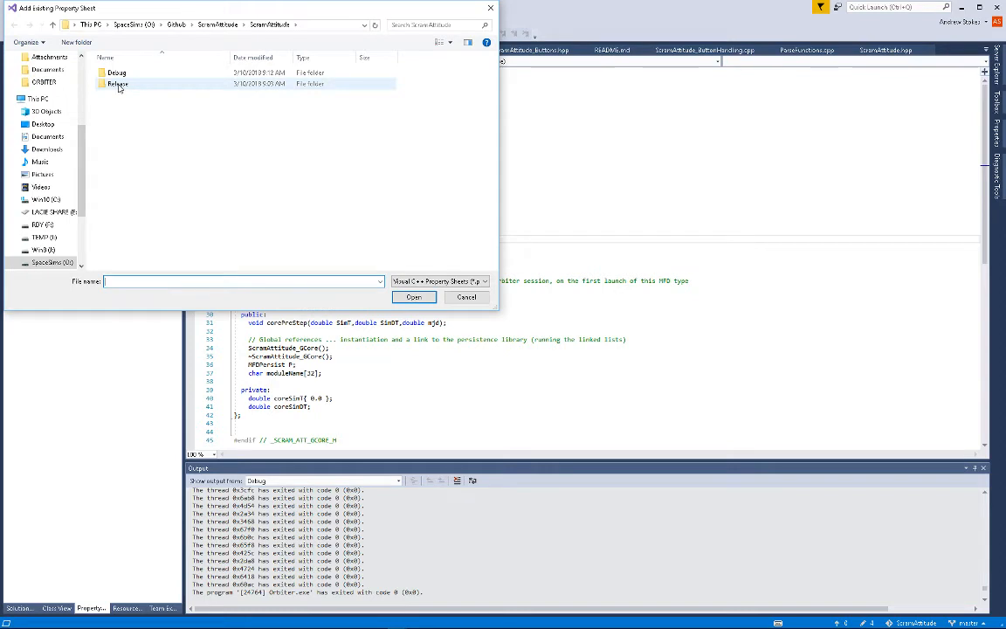
{"action": "left_click", "coordinate": [130, 26]}
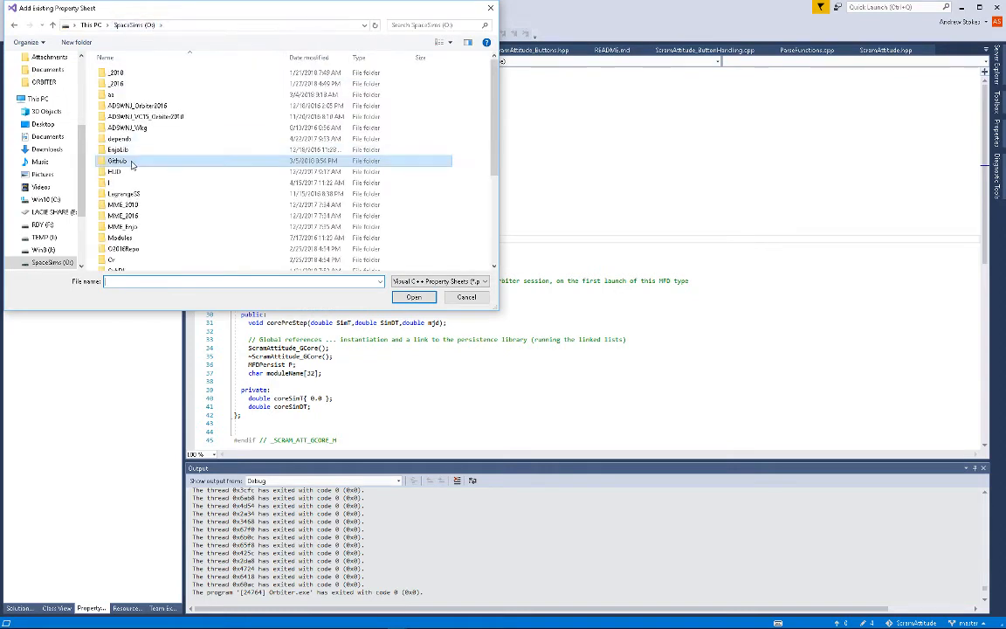
{"action": "double_click", "coordinate": [117, 84]}
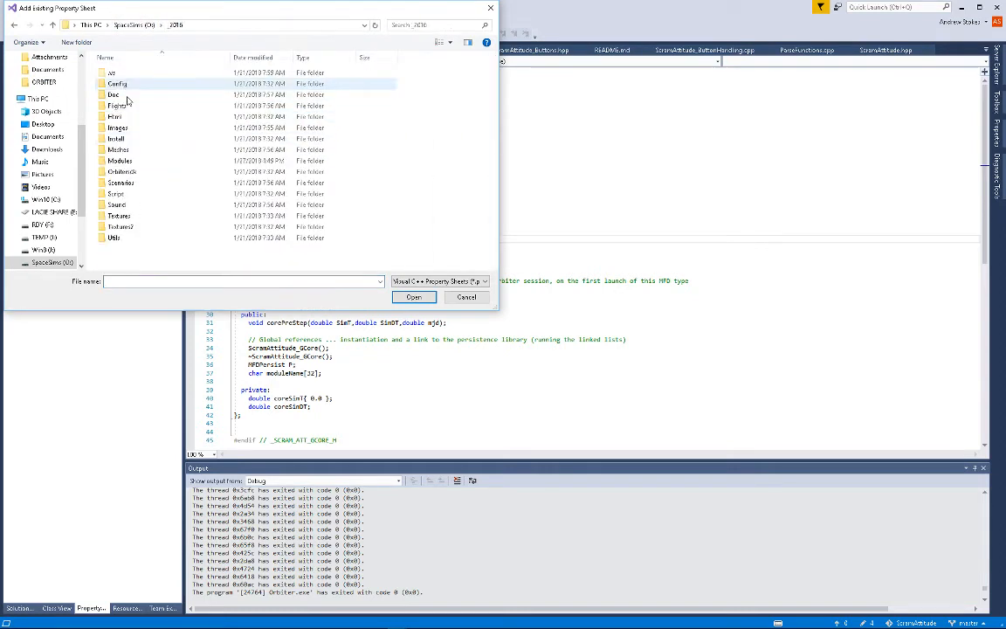
{"action": "double_click", "coordinate": [123, 171]}
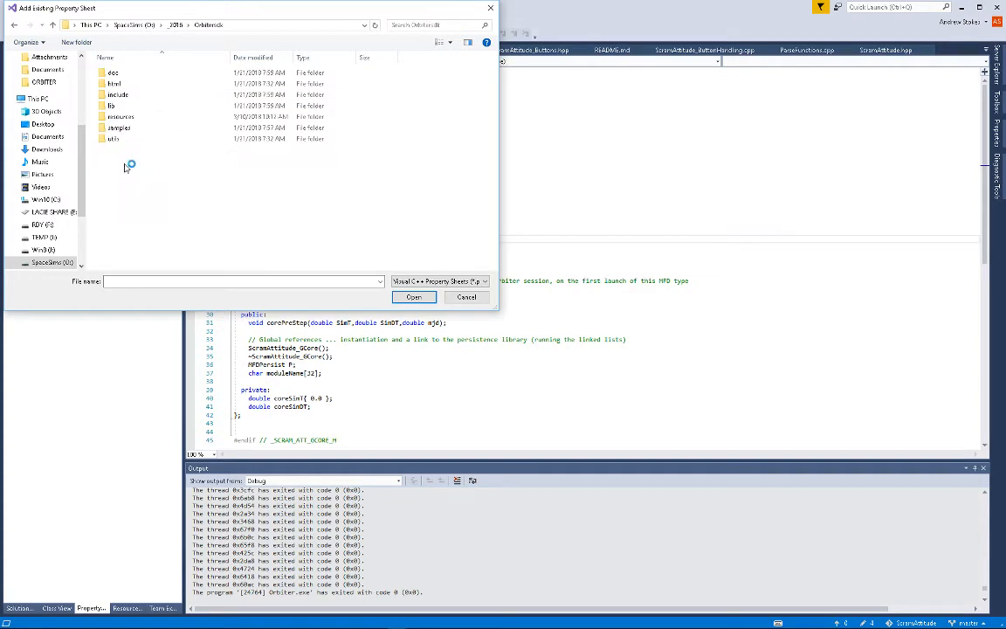
{"action": "double_click", "coordinate": [122, 117]}
{"action": "left_click", "coordinate": [137, 72]}
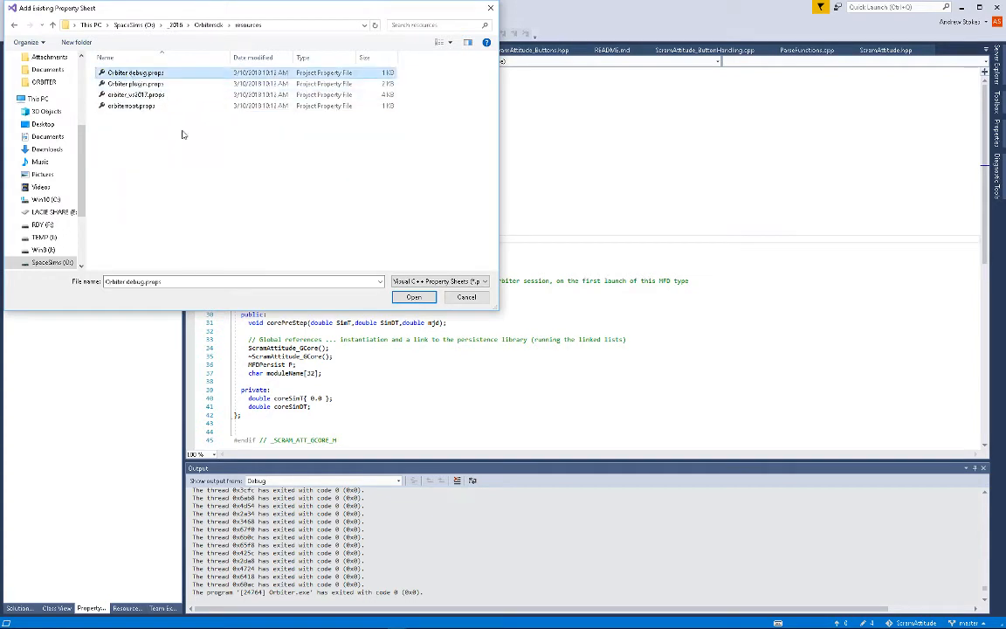
{"action": "left_click", "coordinate": [413, 296]}
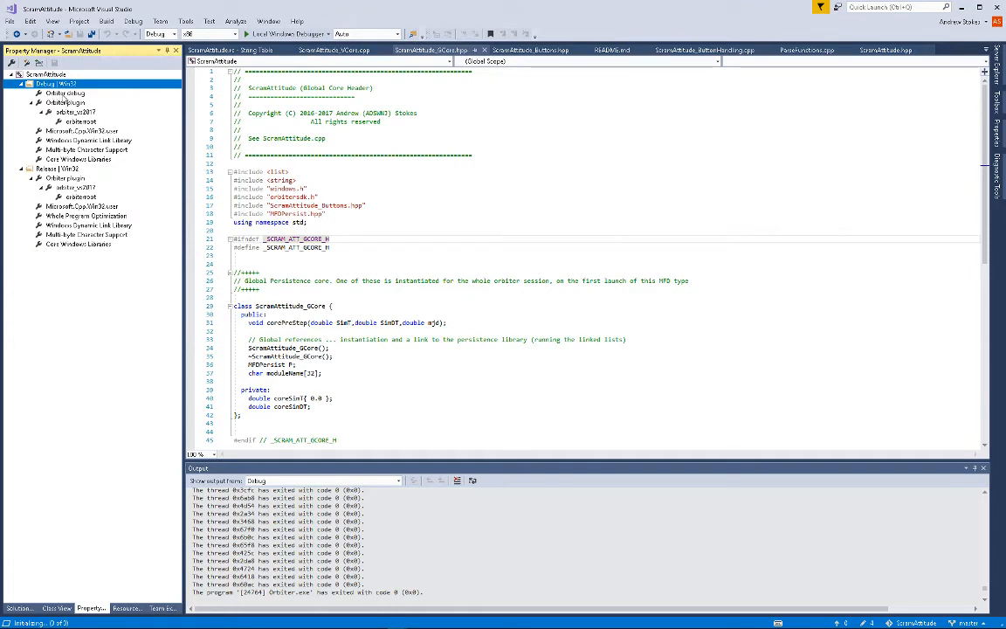
- Move the Orbiter debug sheet down two places in the Debug | Win32 order and return it above Orbiter plugin
{"action": "left_click", "coordinate": [56, 93]}
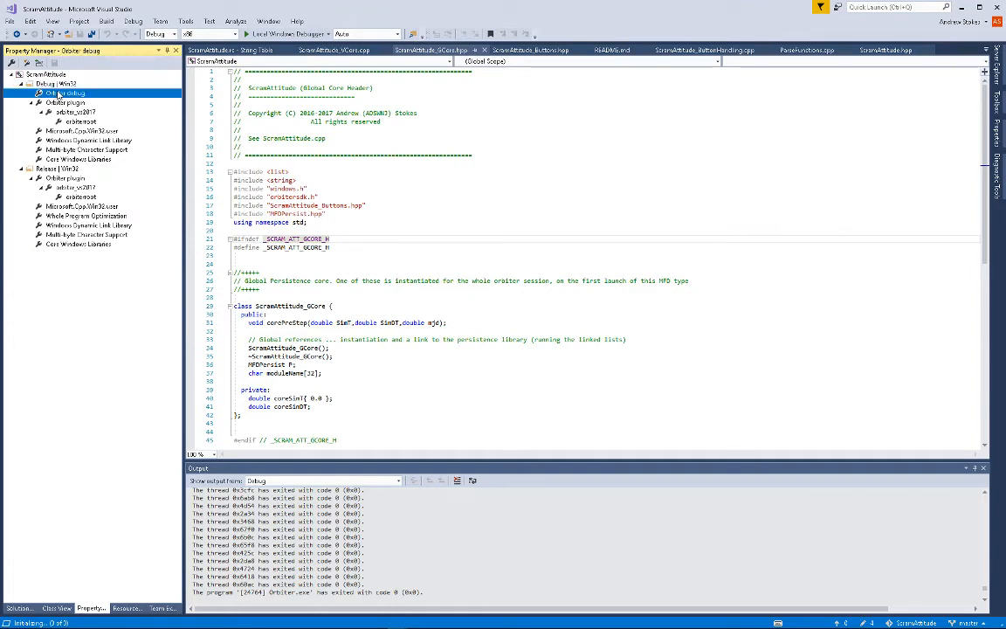
{"action": "left_click", "coordinate": [65, 63]}
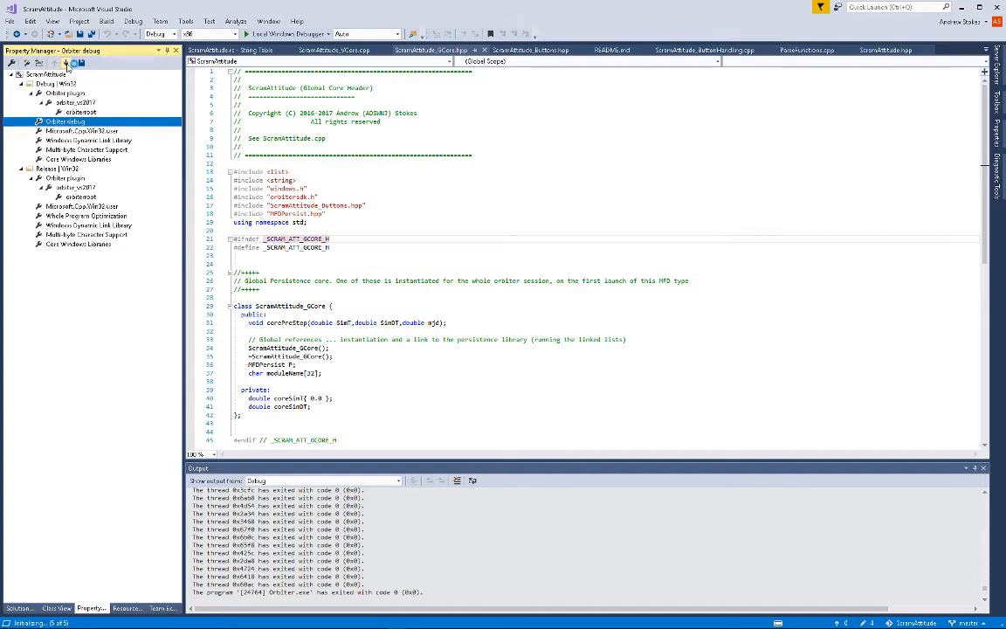
{"action": "left_click", "coordinate": [65, 63]}
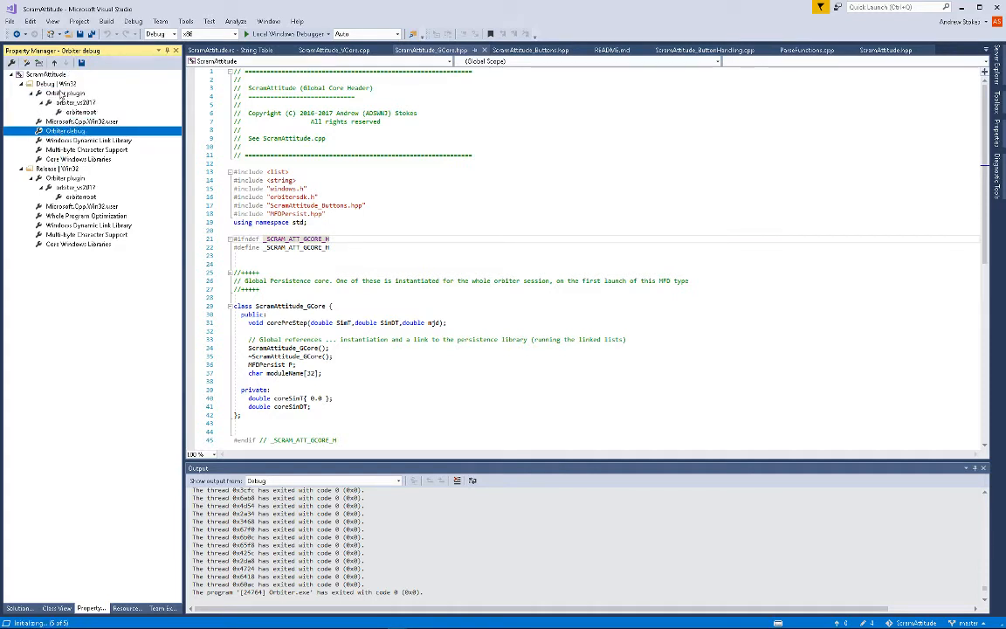
{"action": "left_click", "coordinate": [53, 63]}
{"action": "left_click", "coordinate": [53, 63]}
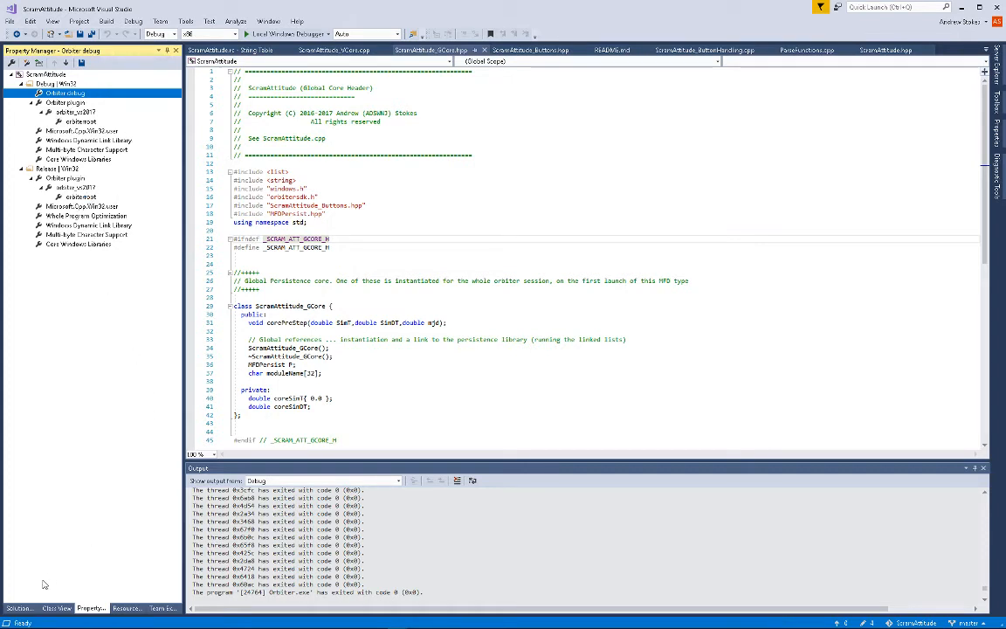
- Open the ScramAttitude project's properties for Release and check the Configuration Type options in the general settings
{"action": "left_click", "coordinate": [19, 608]}
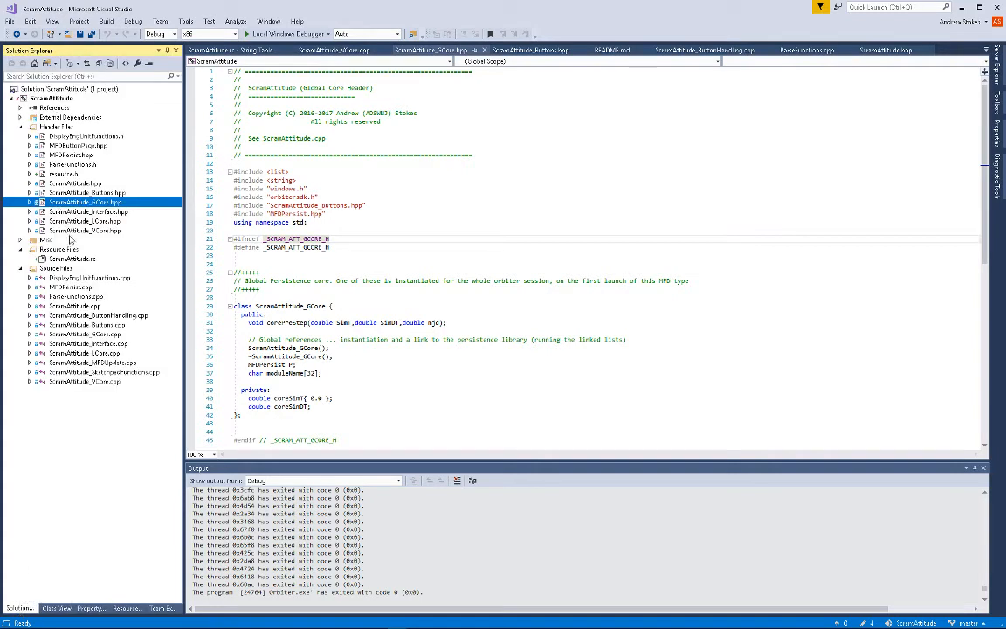
{"action": "right_click", "coordinate": [48, 98]}
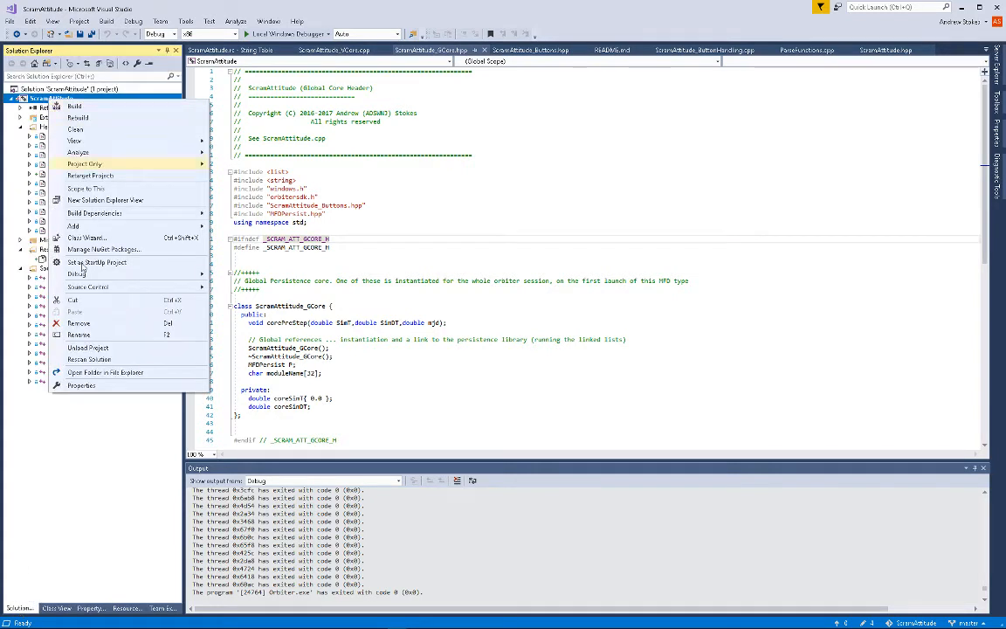
{"action": "left_click", "coordinate": [82, 385]}
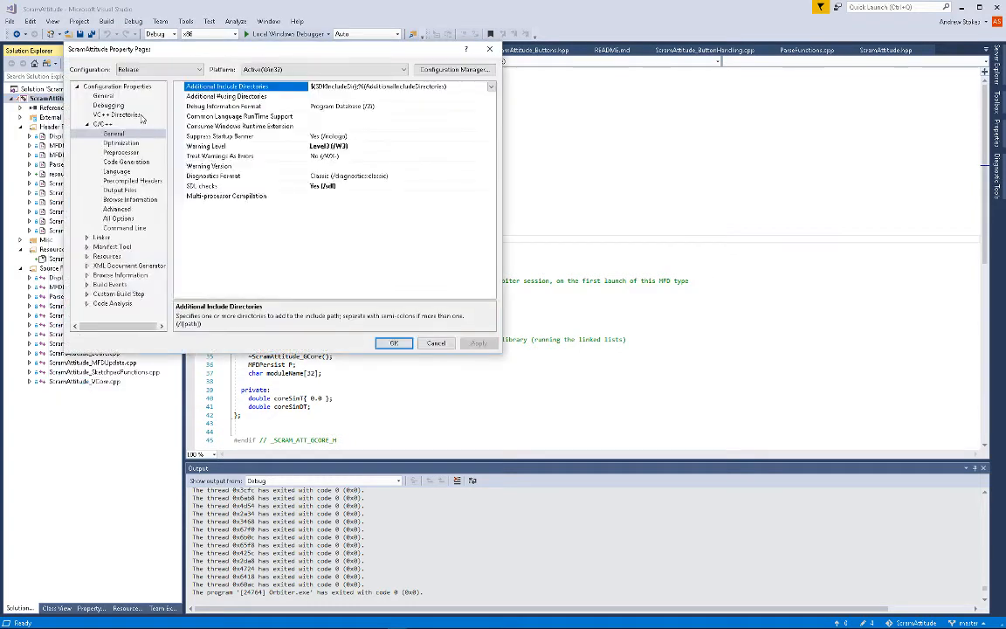
{"action": "left_click", "coordinate": [199, 72]}
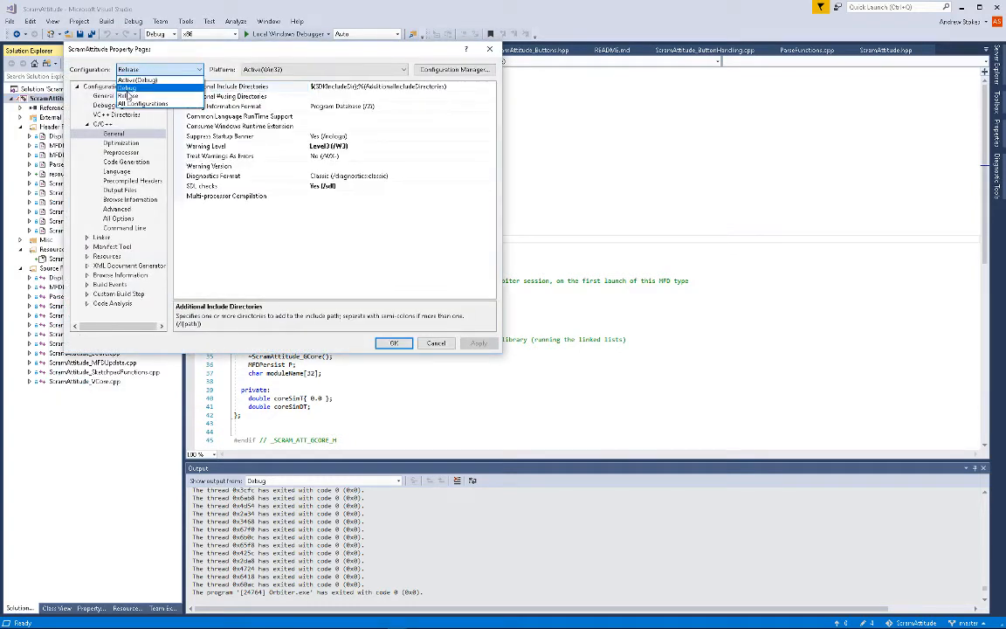
{"action": "left_click", "coordinate": [225, 57]}
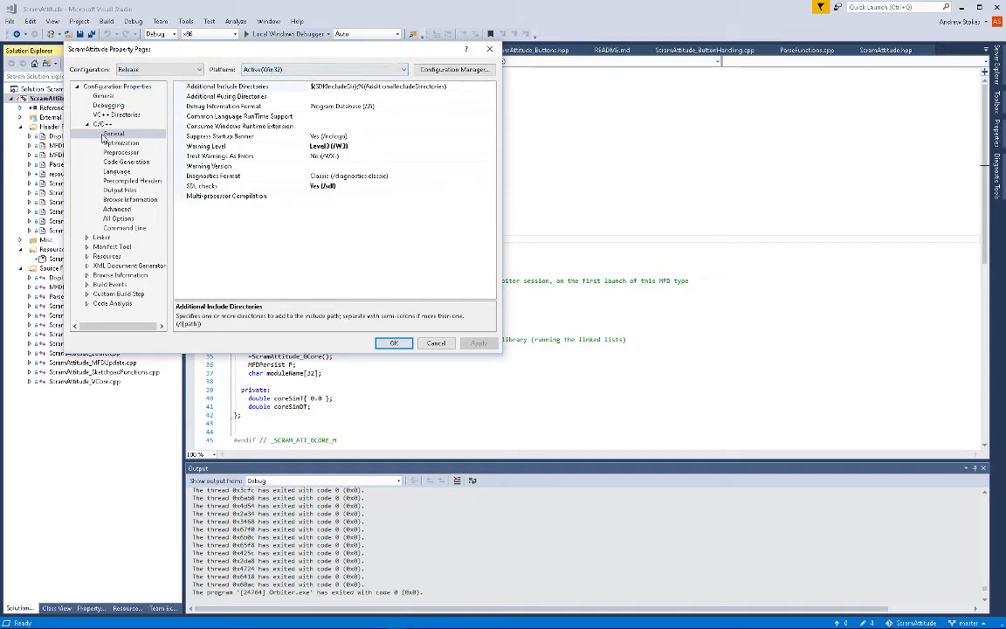
{"action": "left_click", "coordinate": [109, 96]}
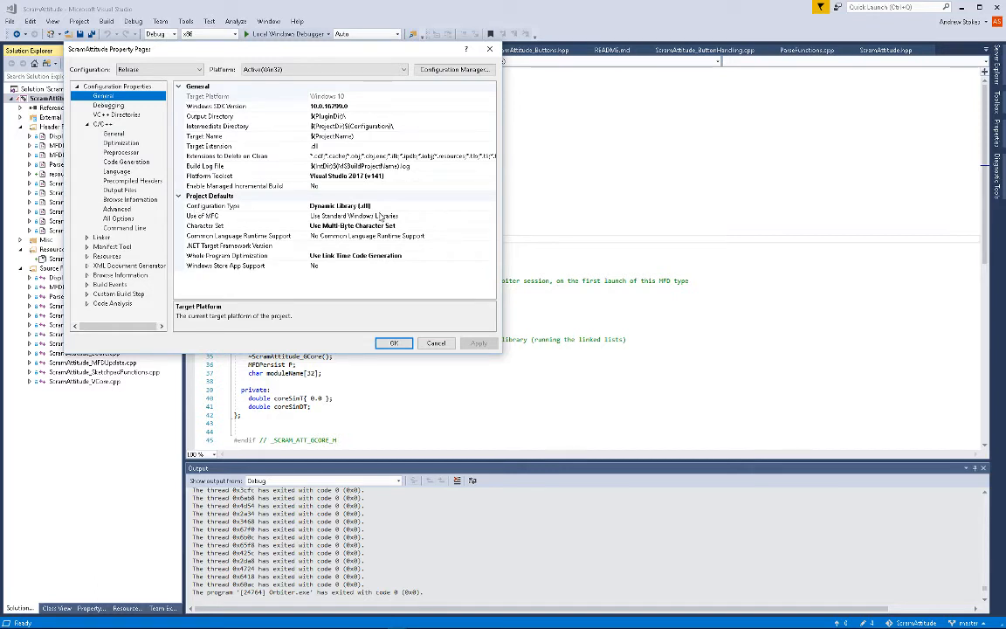
{"action": "left_click", "coordinate": [407, 207]}
{"action": "left_click", "coordinate": [491, 206]}
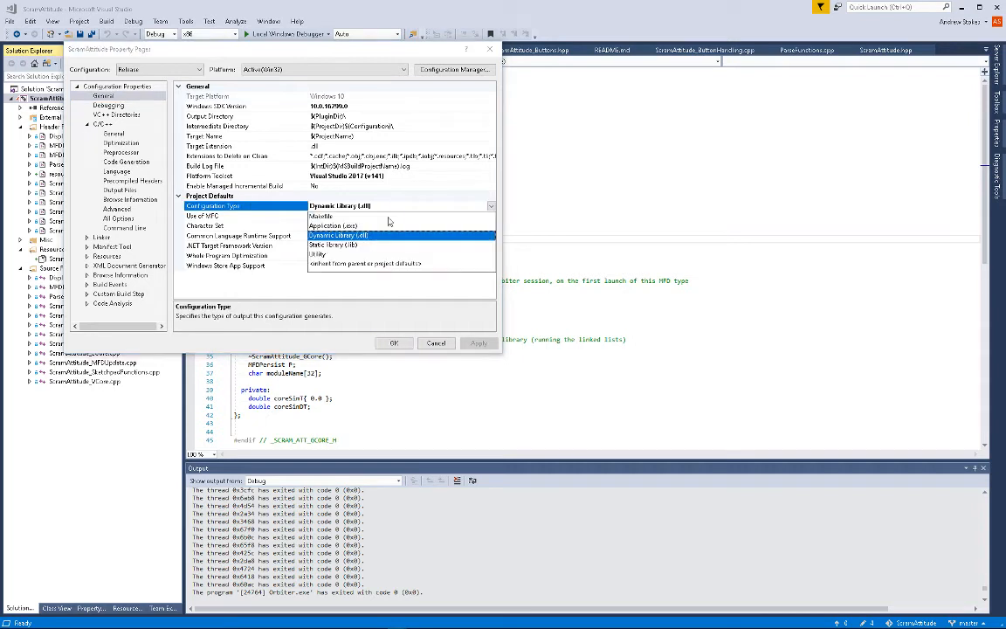
{"action": "left_click", "coordinate": [320, 295]}
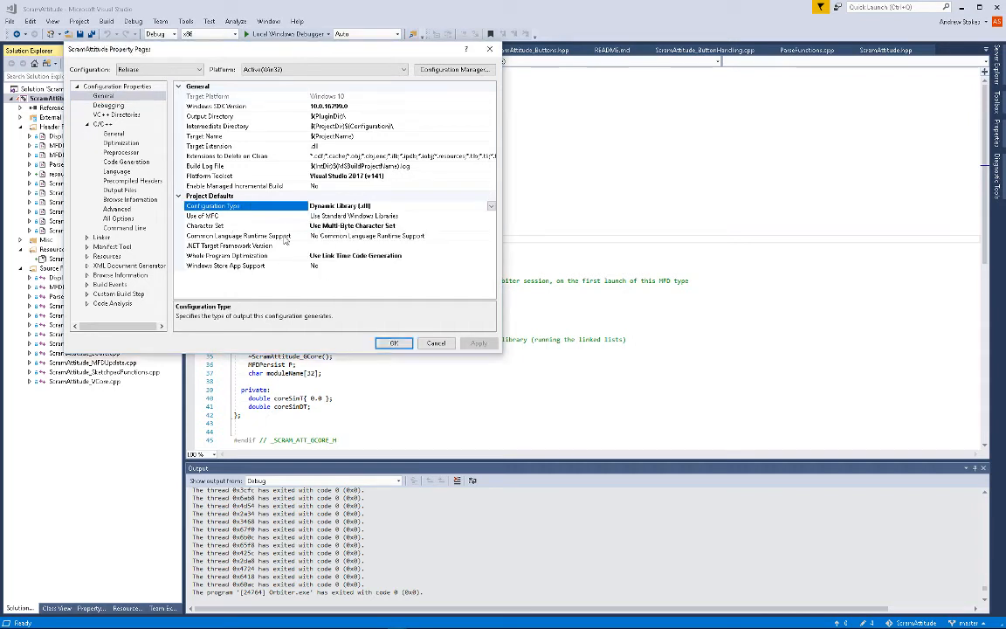
- Choose Use Multi-Byte Character Set as the Release configuration's character set
{"action": "left_click", "coordinate": [428, 225]}
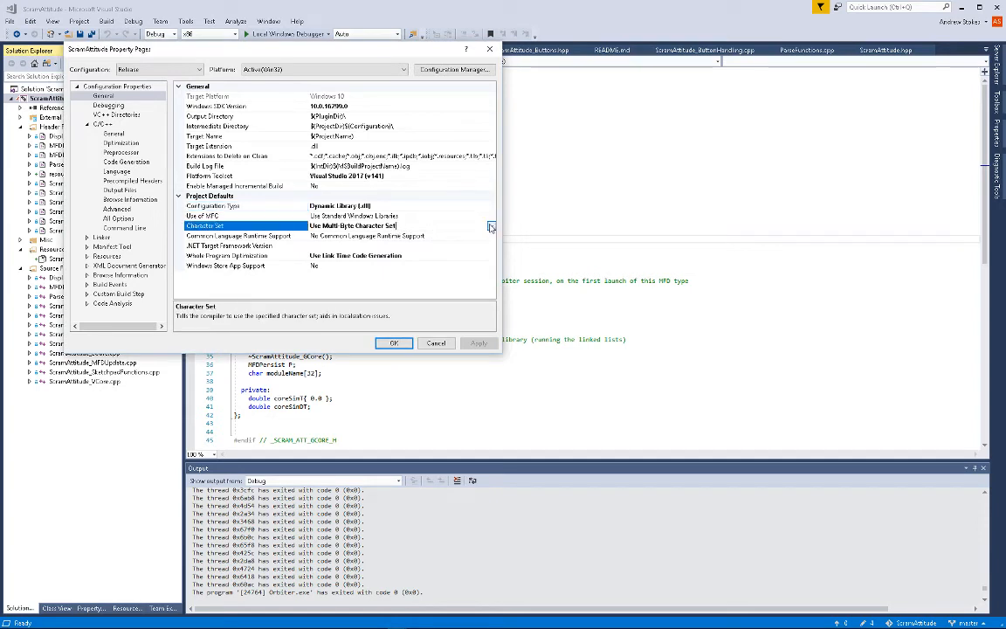
{"action": "left_click", "coordinate": [490, 226]}
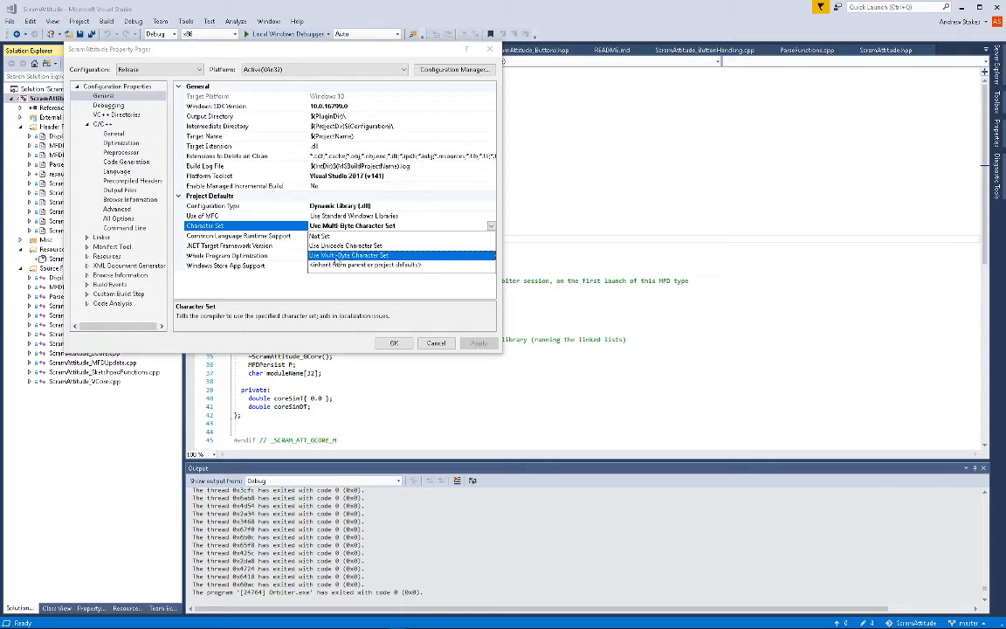
{"action": "left_click", "coordinate": [325, 255]}
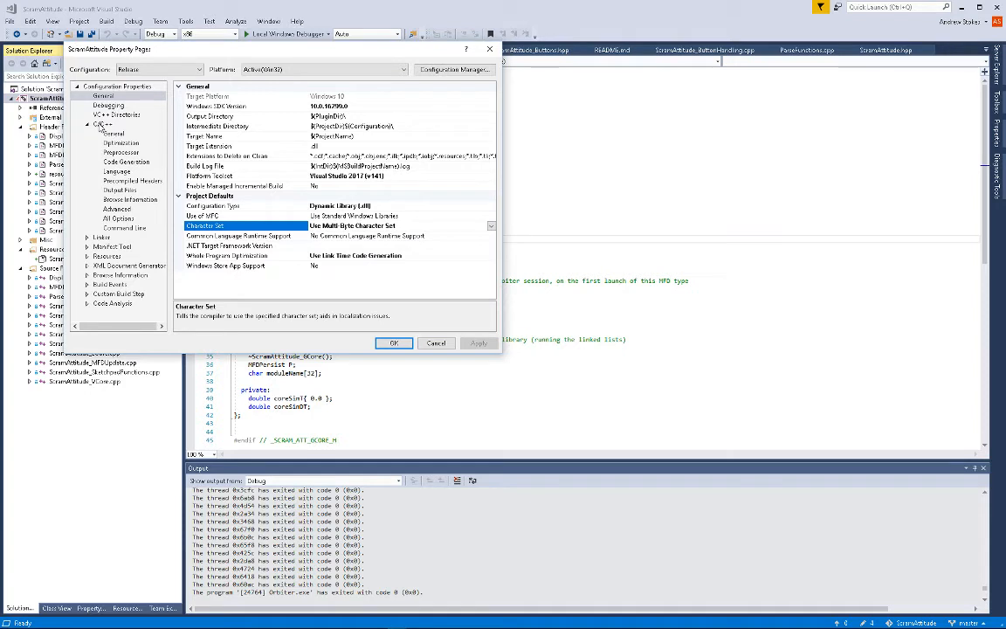
- Review the Release debugging settings, compare the C/C++ code generation Runtime Library between Release and Debug, and close the project properties
{"action": "left_click", "coordinate": [106, 105]}
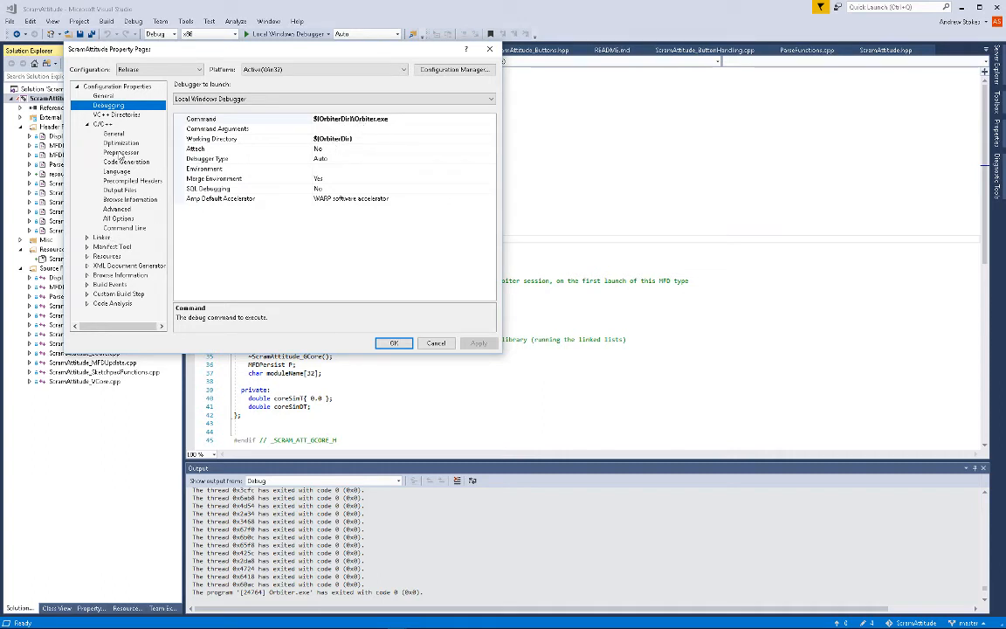
{"action": "left_click", "coordinate": [123, 163]}
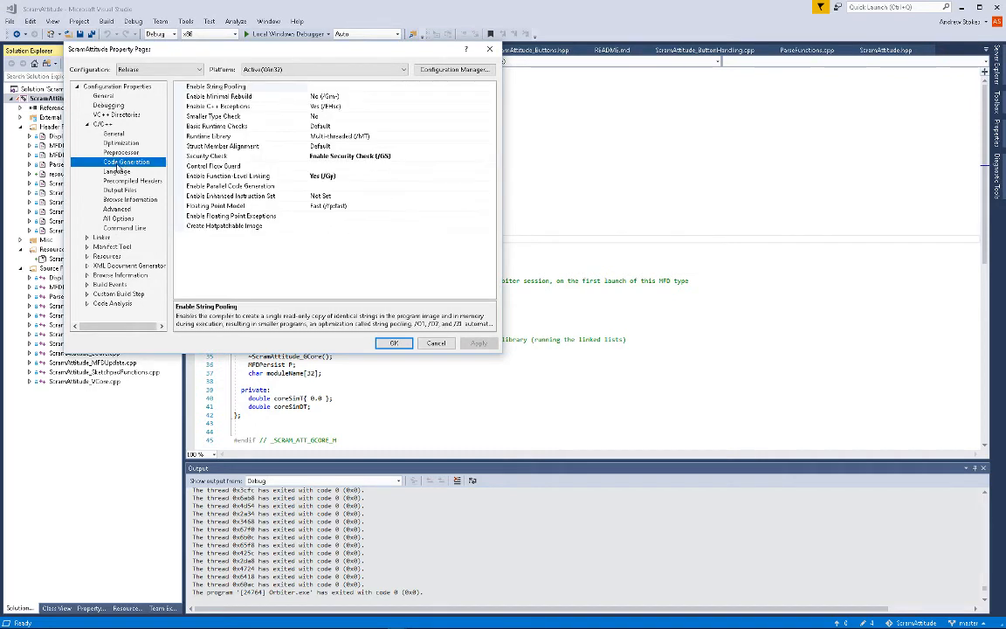
{"action": "left_click", "coordinate": [212, 138]}
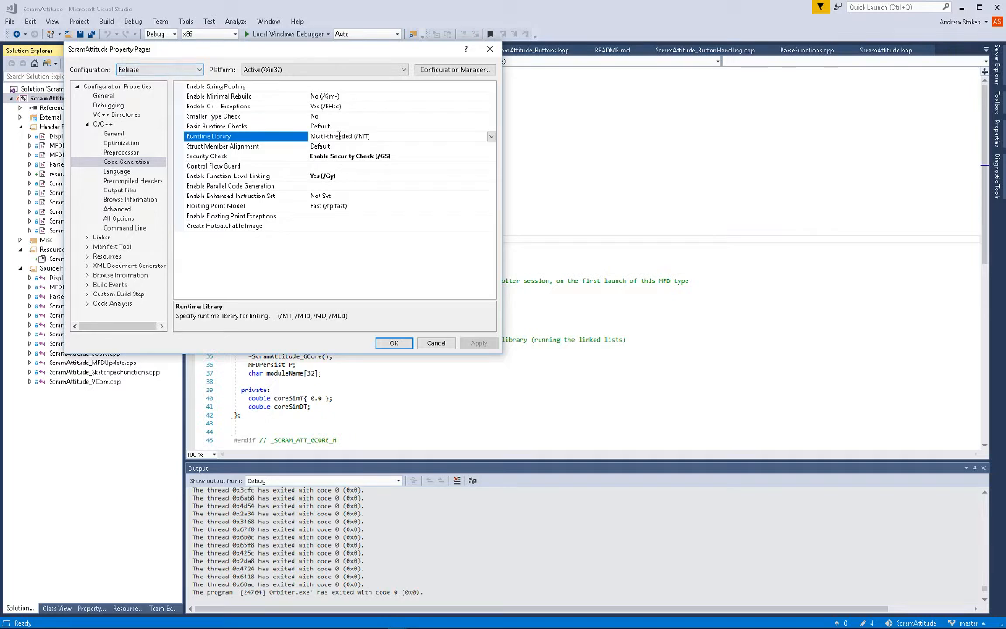
{"action": "left_click", "coordinate": [200, 70]}
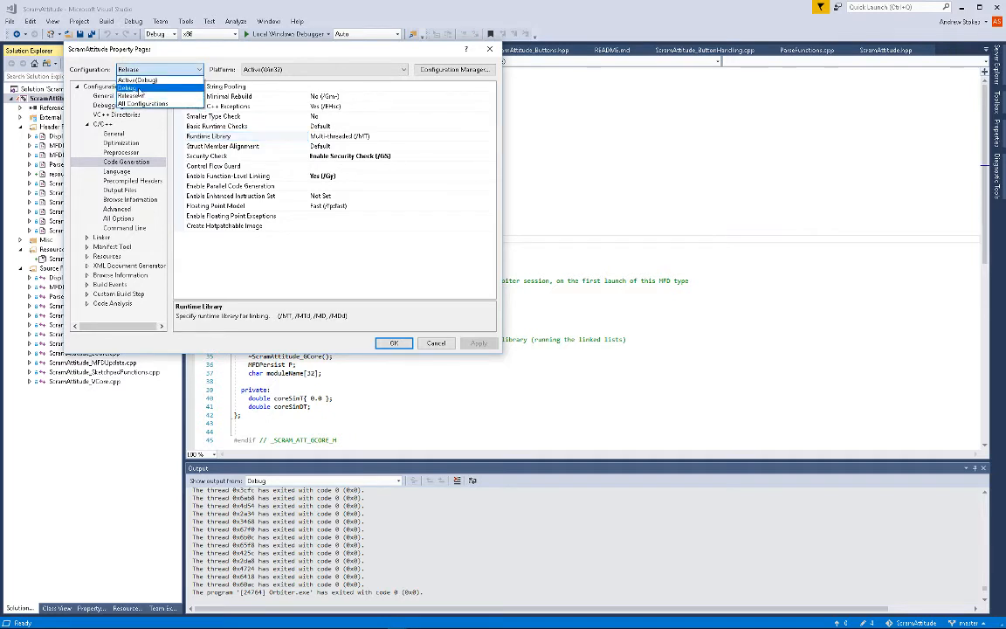
{"action": "left_click", "coordinate": [140, 80]}
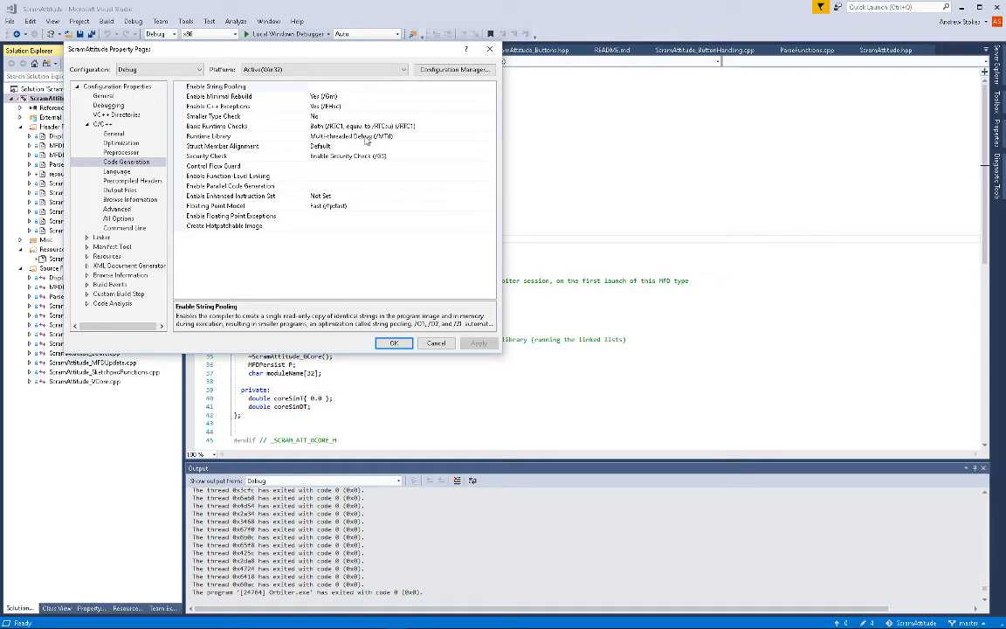
{"action": "left_click", "coordinate": [165, 69]}
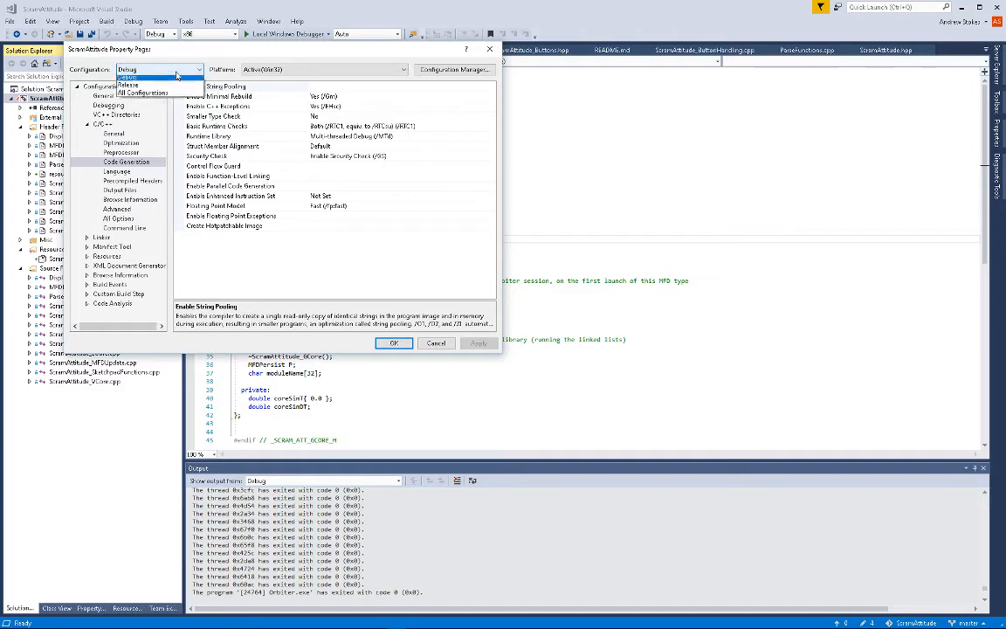
{"action": "left_click", "coordinate": [150, 96]}
{"action": "left_click", "coordinate": [489, 136]}
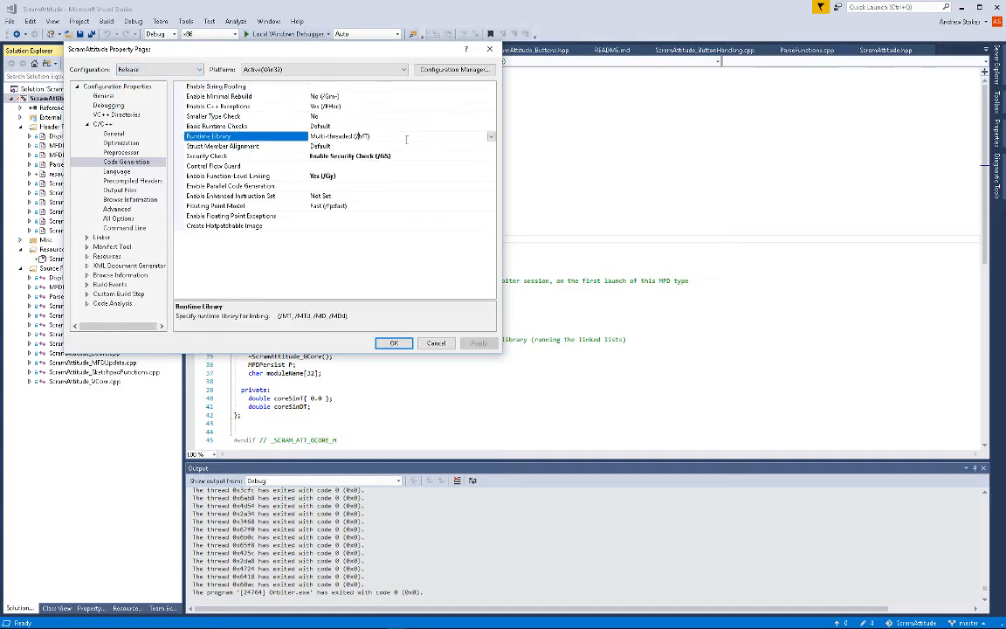
{"action": "left_click", "coordinate": [445, 136]}
{"action": "left_click", "coordinate": [394, 344]}
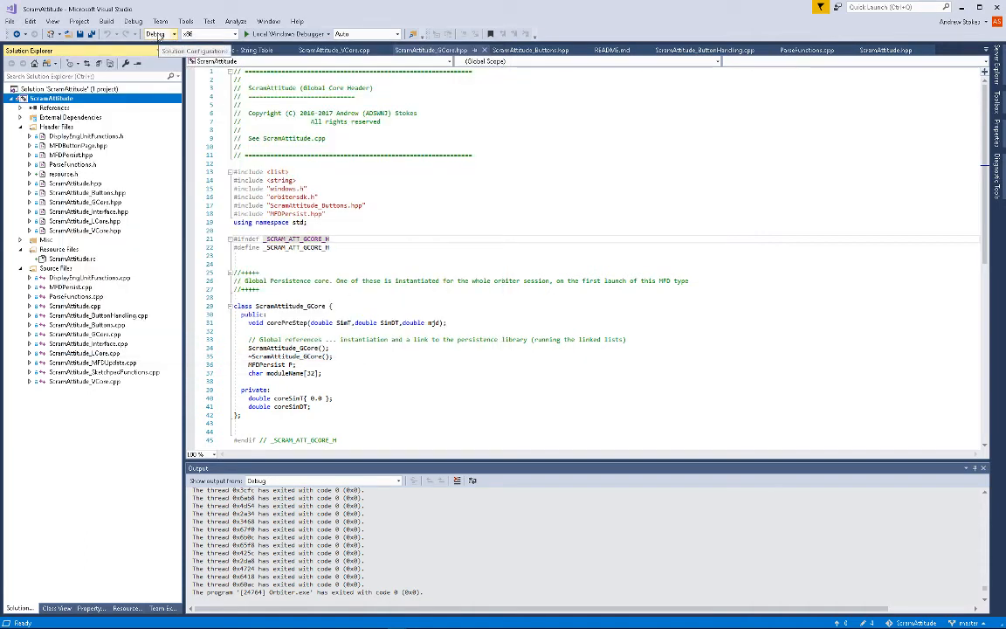
- Build the ScramAttitude solution in Debug and start it with the Local Windows Debugger
{"action": "left_click", "coordinate": [105, 21]}
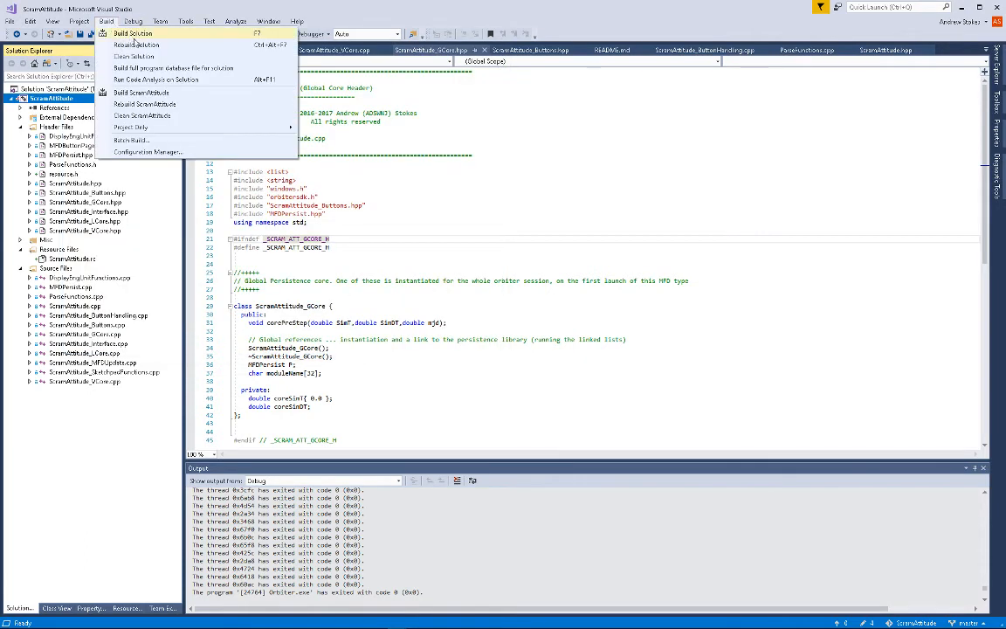
{"action": "left_click", "coordinate": [137, 33]}
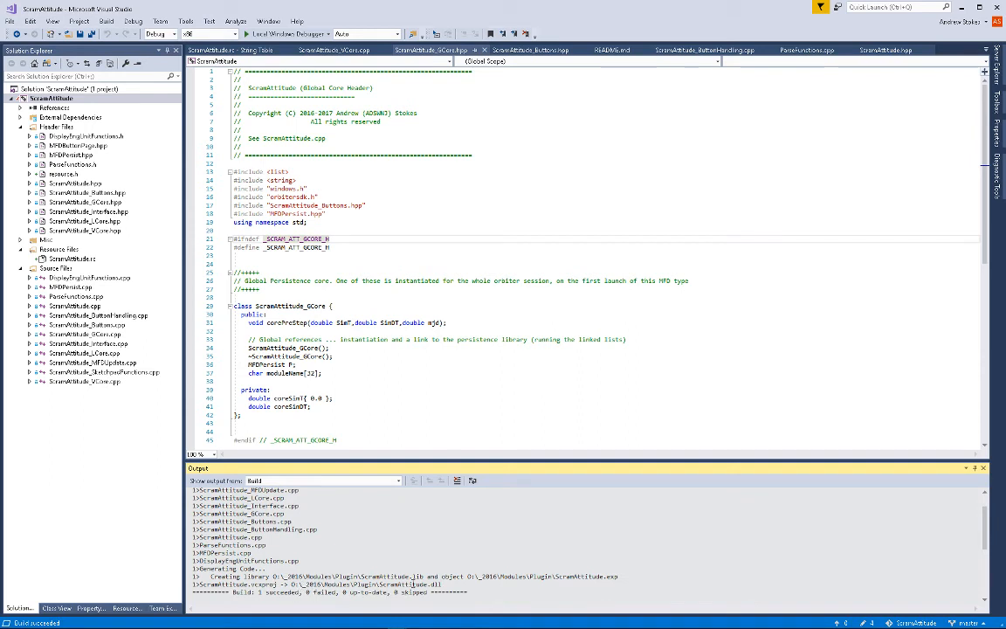
{"action": "left_click", "coordinate": [276, 35]}
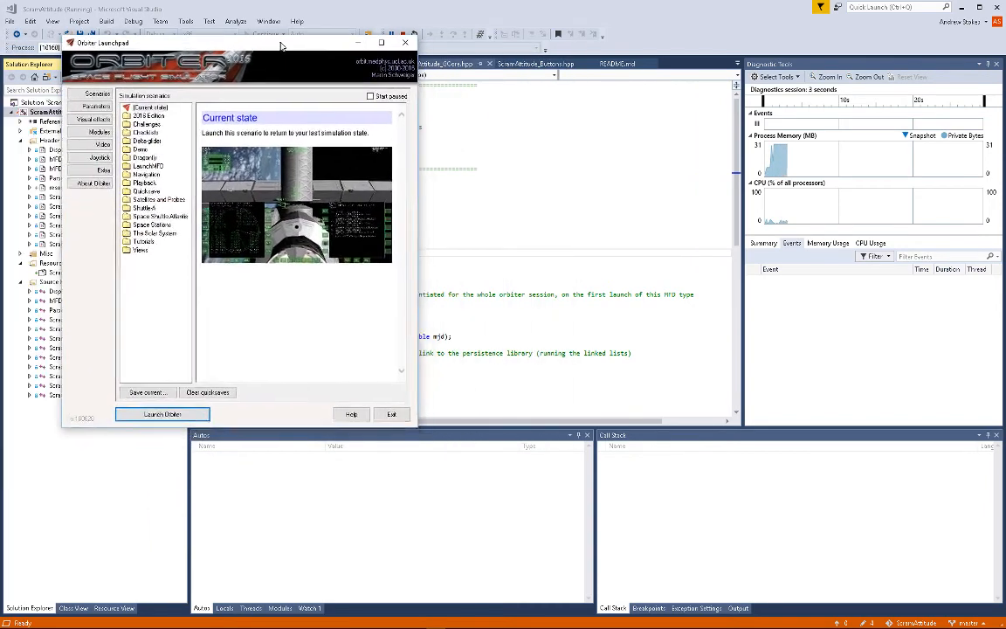
- Enable the ScramAttitude plugin module in the Orbiter Launchpad
{"action": "left_click", "coordinate": [108, 125]}
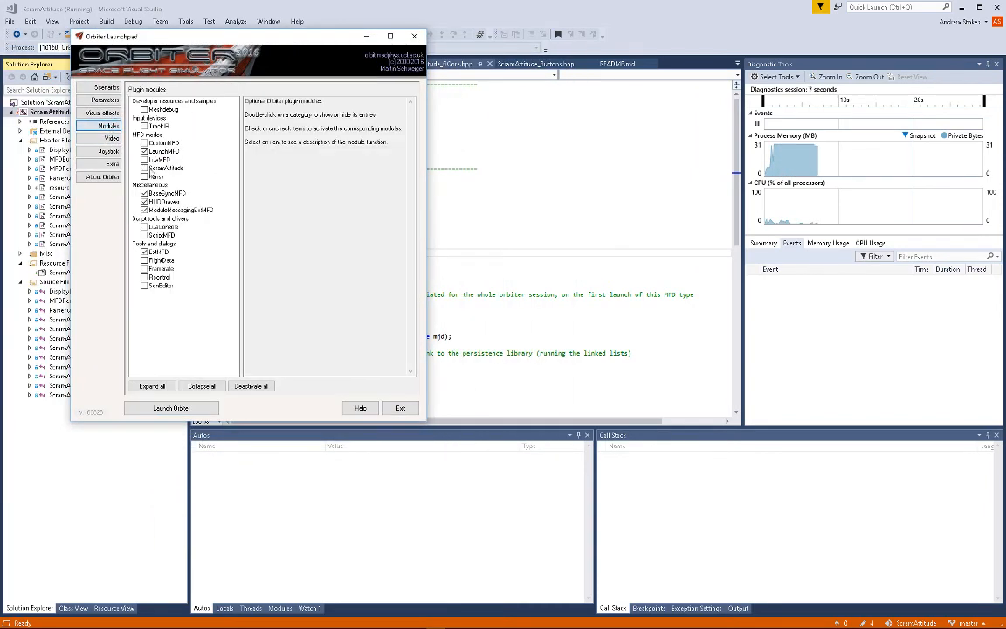
{"action": "left_click", "coordinate": [144, 168]}
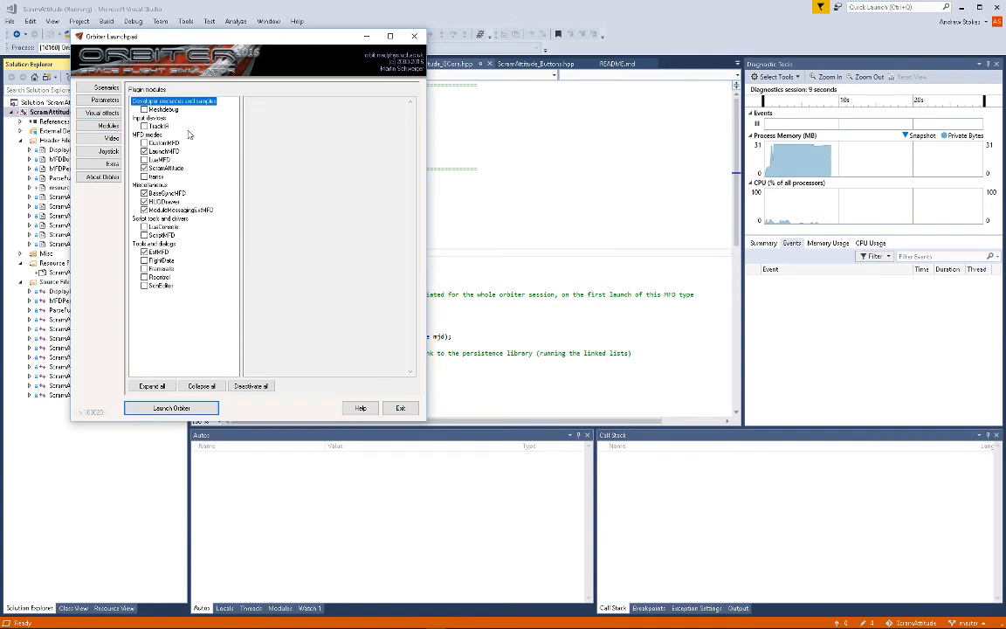
- Launch Orbiter with the Cape Canaveral scenario from the Delta-glider folder, and stop the debugging session in Visual Studio
{"action": "left_click", "coordinate": [100, 90]}
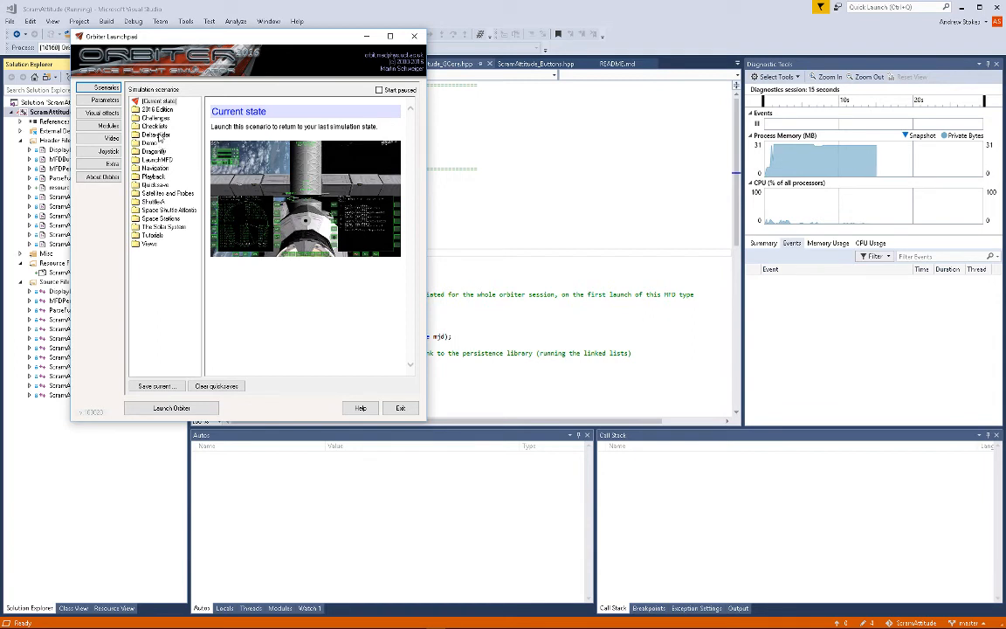
{"action": "double_click", "coordinate": [158, 135]}
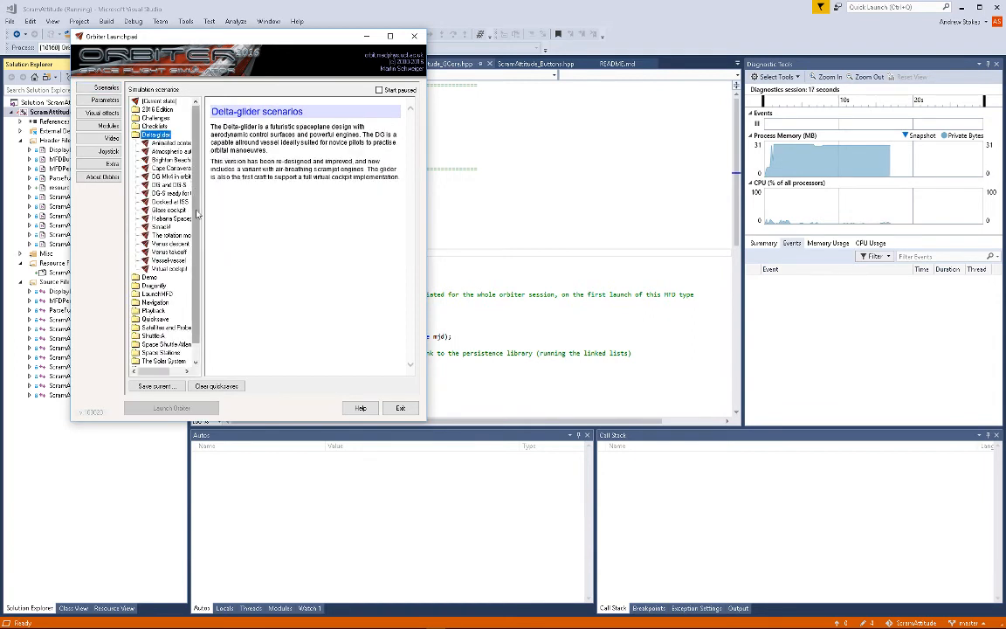
{"action": "left_click", "coordinate": [162, 169]}
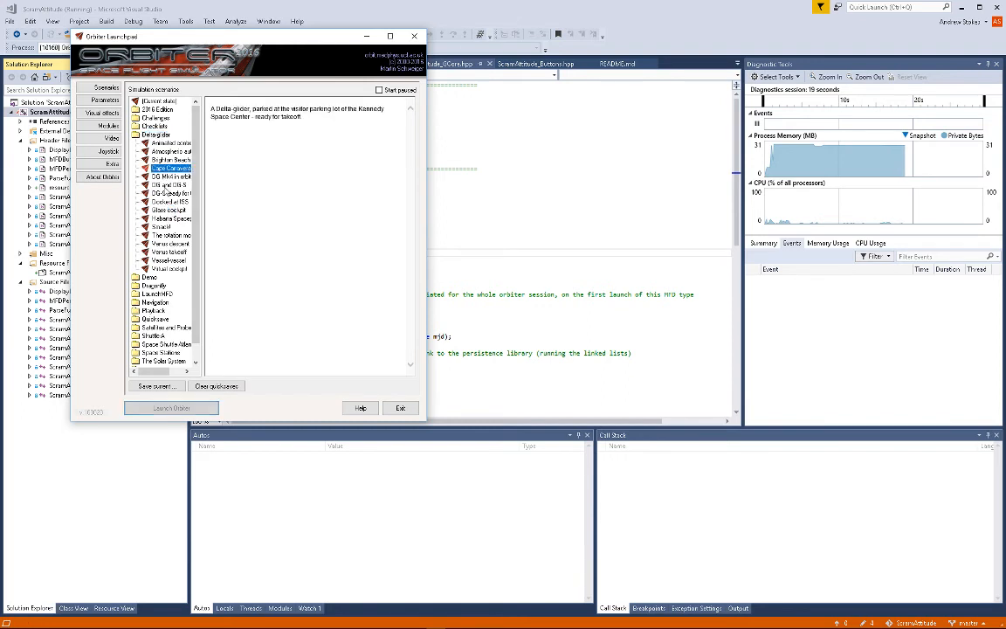
{"action": "left_click", "coordinate": [171, 407]}
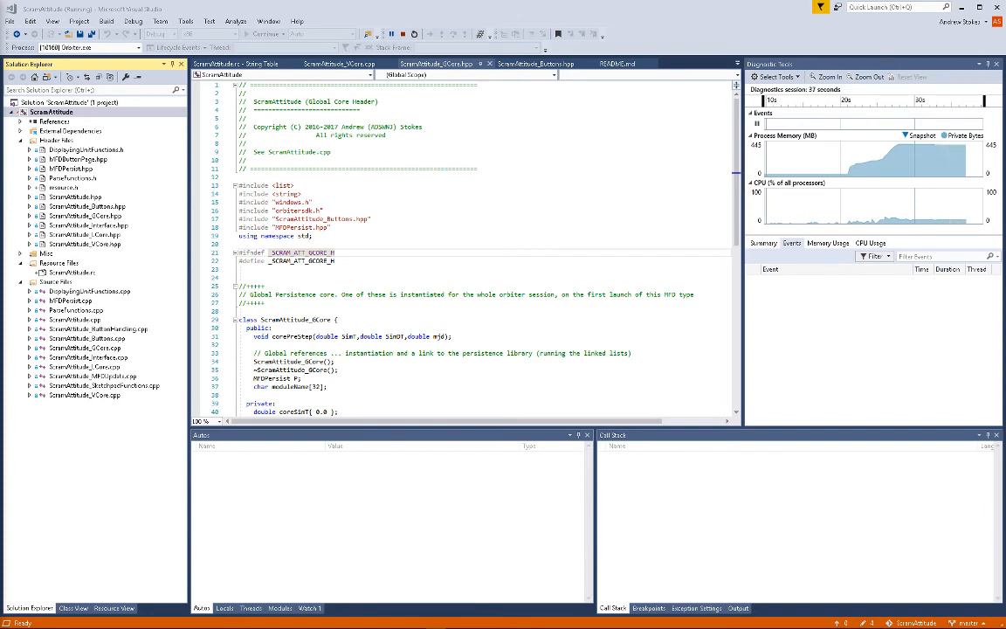
{"action": "left_click", "coordinate": [133, 21]}
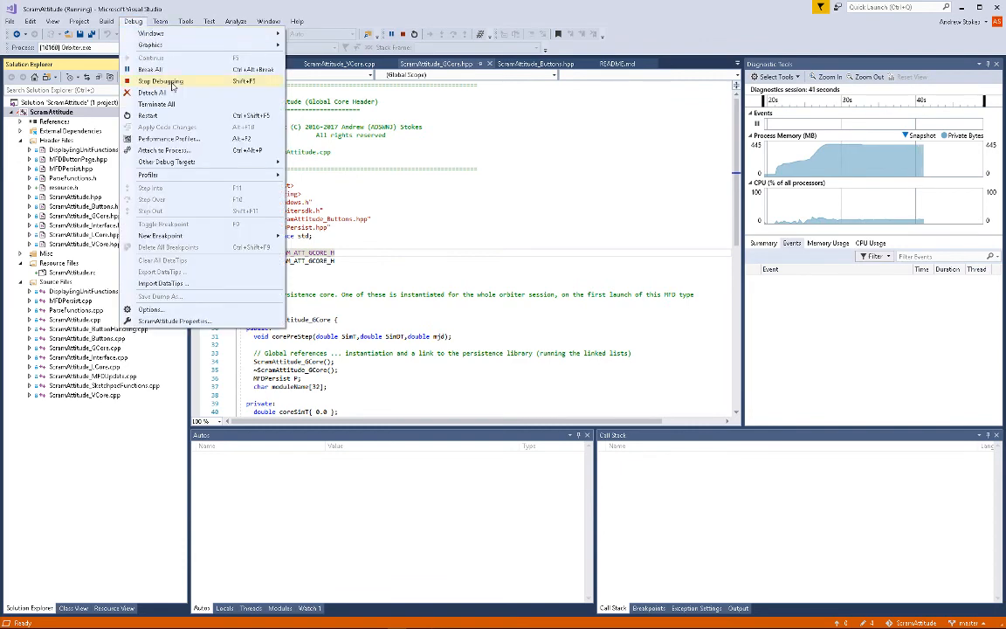
{"action": "left_click", "coordinate": [173, 79]}
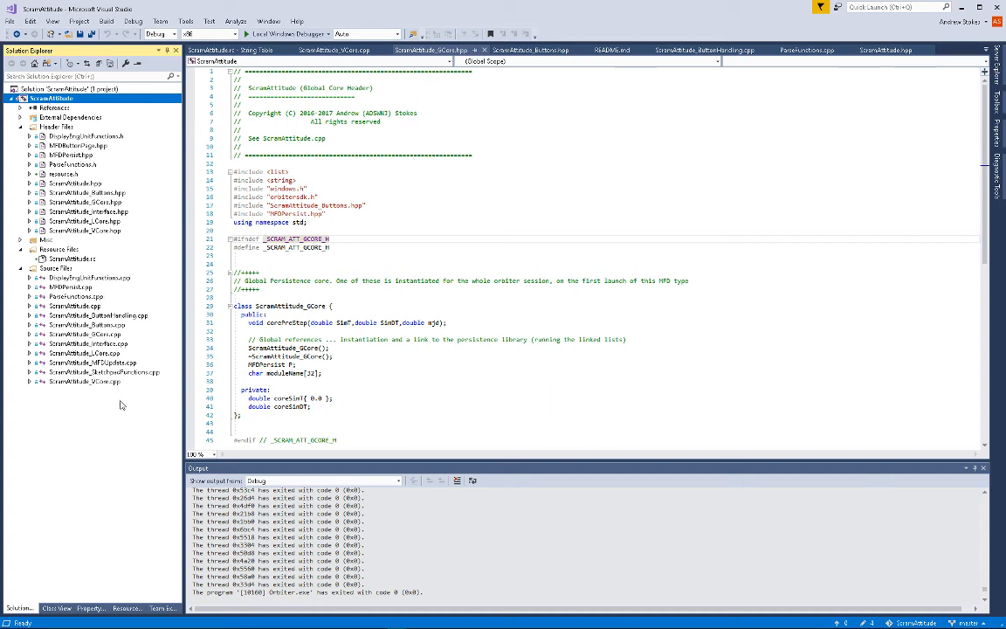
- Review the ScramAttitude project's Release debugging settings and C/C++ code generation Runtime Library, and close the project properties without changes
{"action": "left_click", "coordinate": [91, 608]}
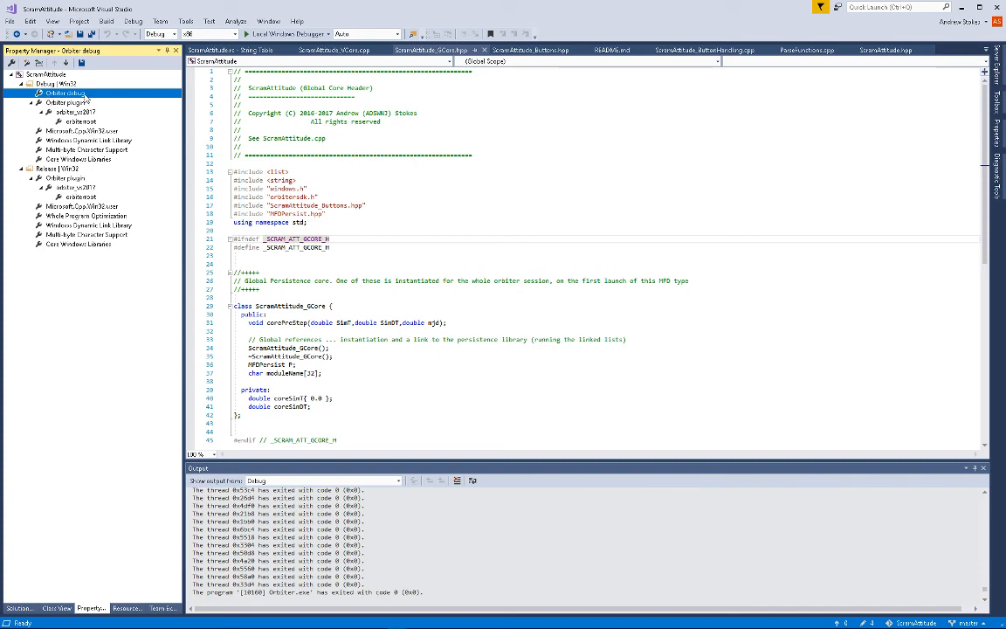
{"action": "left_click", "coordinate": [19, 607]}
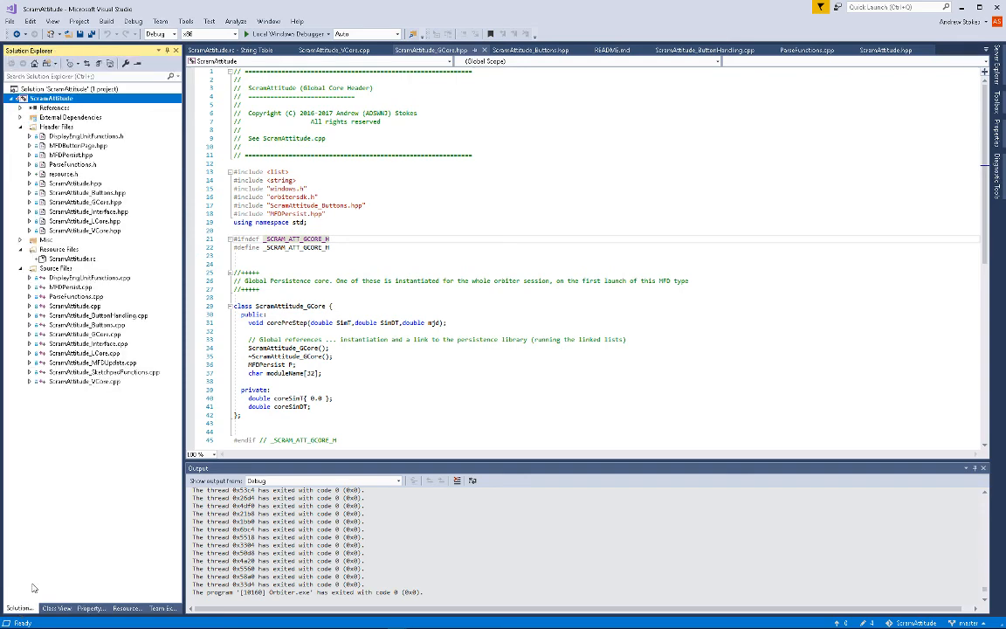
{"action": "right_click", "coordinate": [47, 101]}
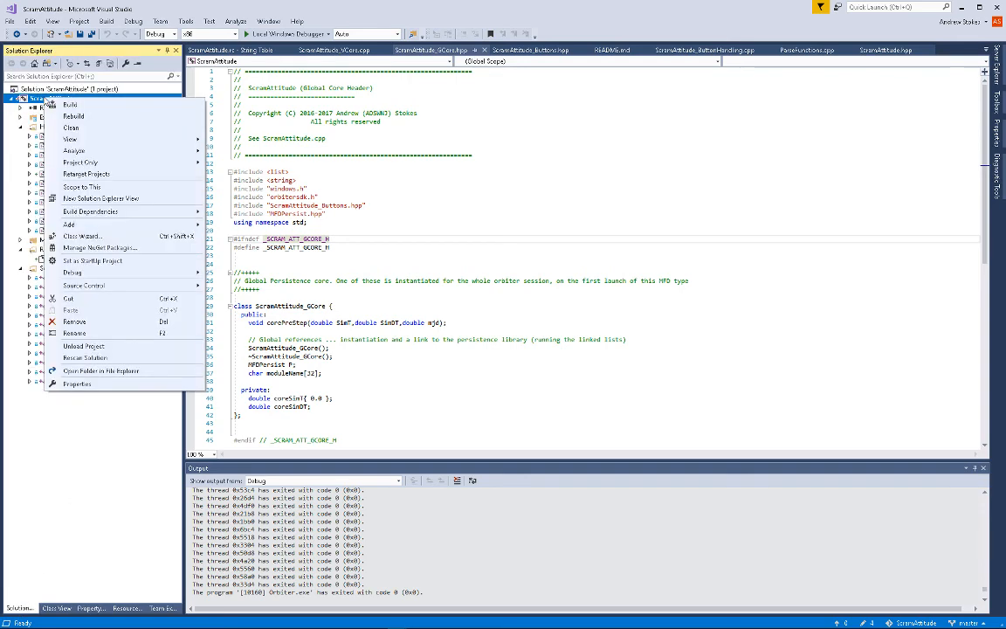
{"action": "left_click", "coordinate": [77, 384]}
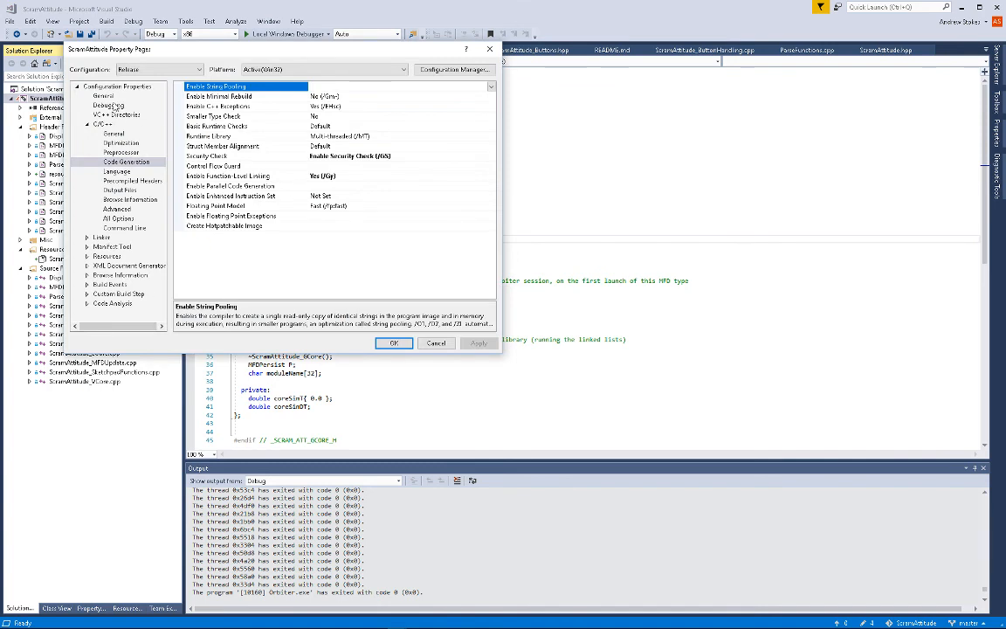
{"action": "left_click", "coordinate": [109, 105]}
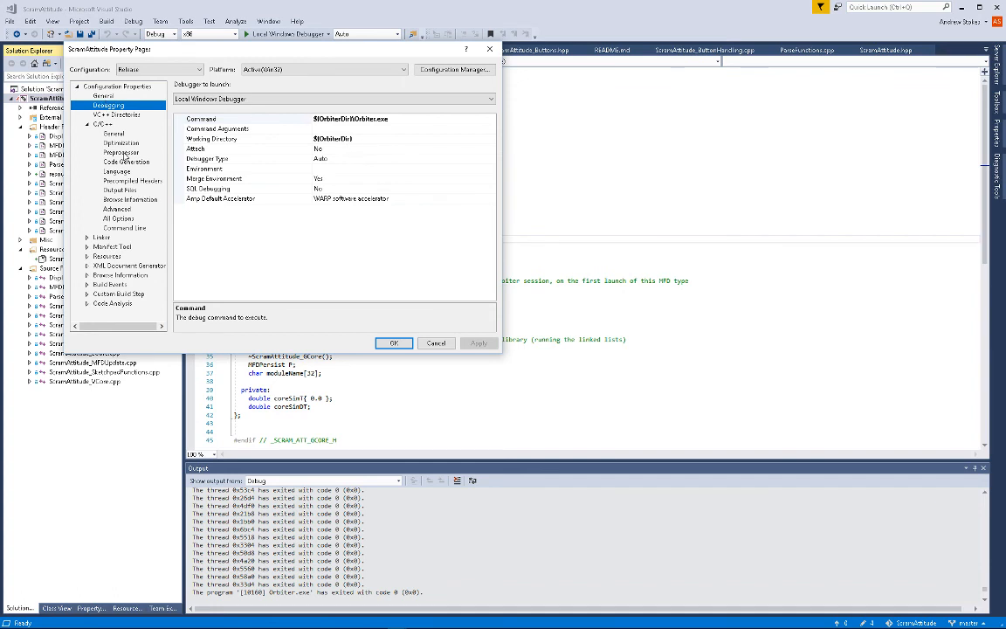
{"action": "left_click", "coordinate": [126, 162]}
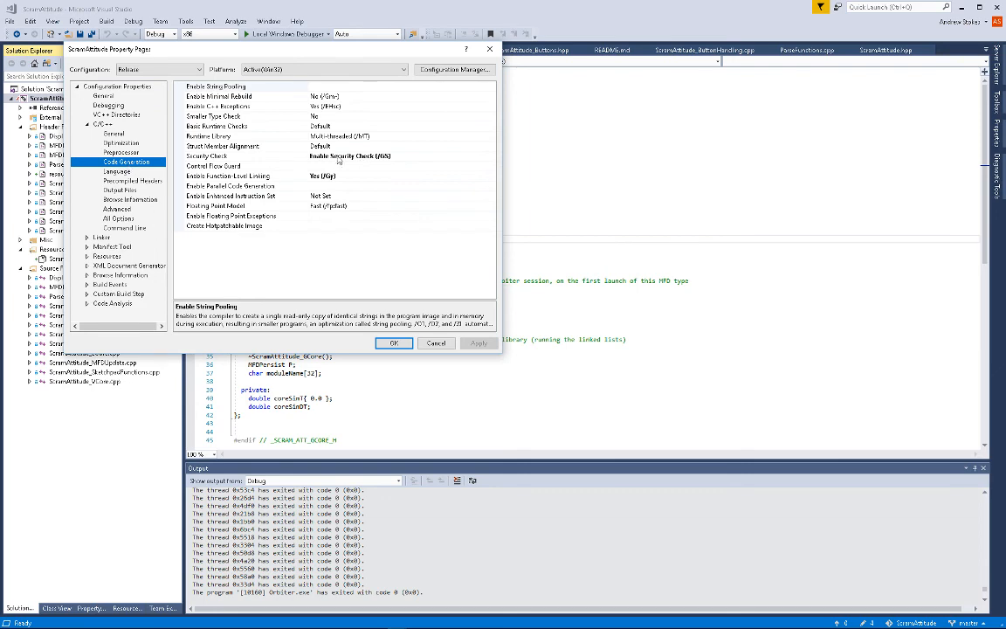
{"action": "left_click", "coordinate": [295, 135]}
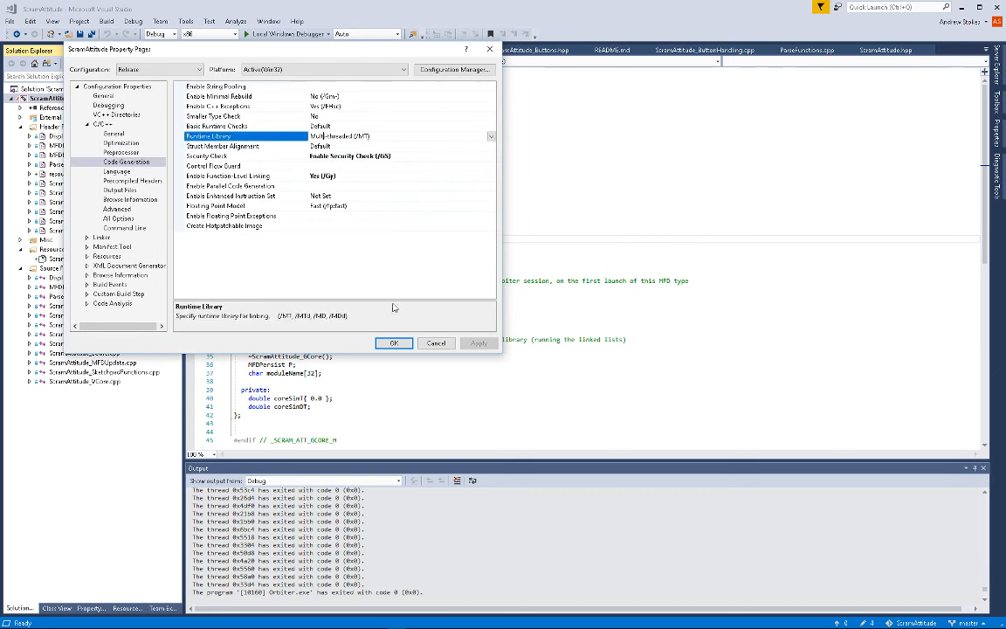
{"action": "left_click", "coordinate": [436, 343]}
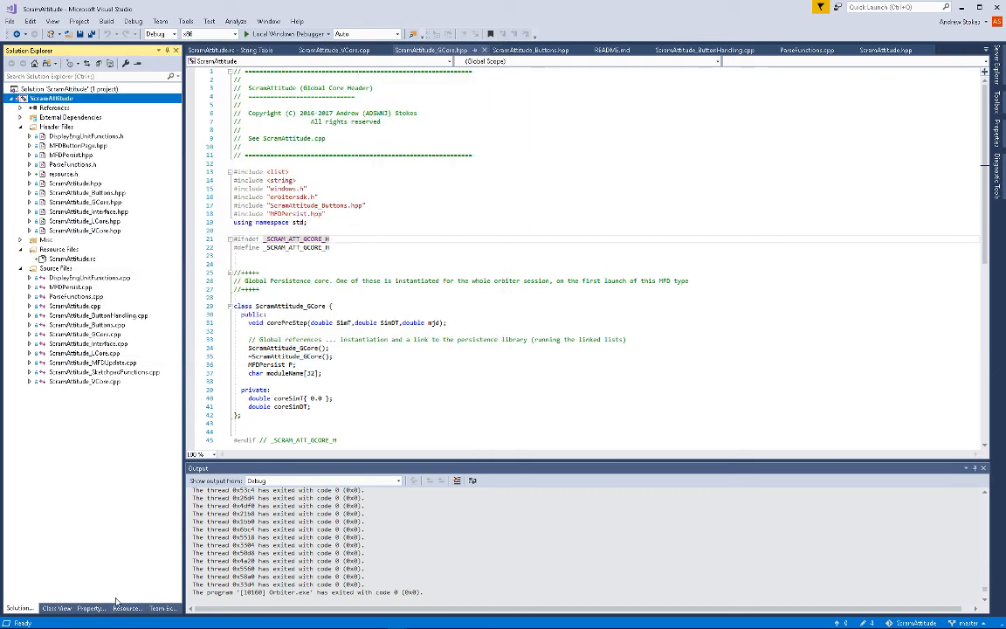
- Set the OrbiterDir user macro in the orbiterroot property sheet to O:\_2010 and apply the change
{"action": "left_click", "coordinate": [91, 608]}
{"action": "double_click", "coordinate": [80, 121]}
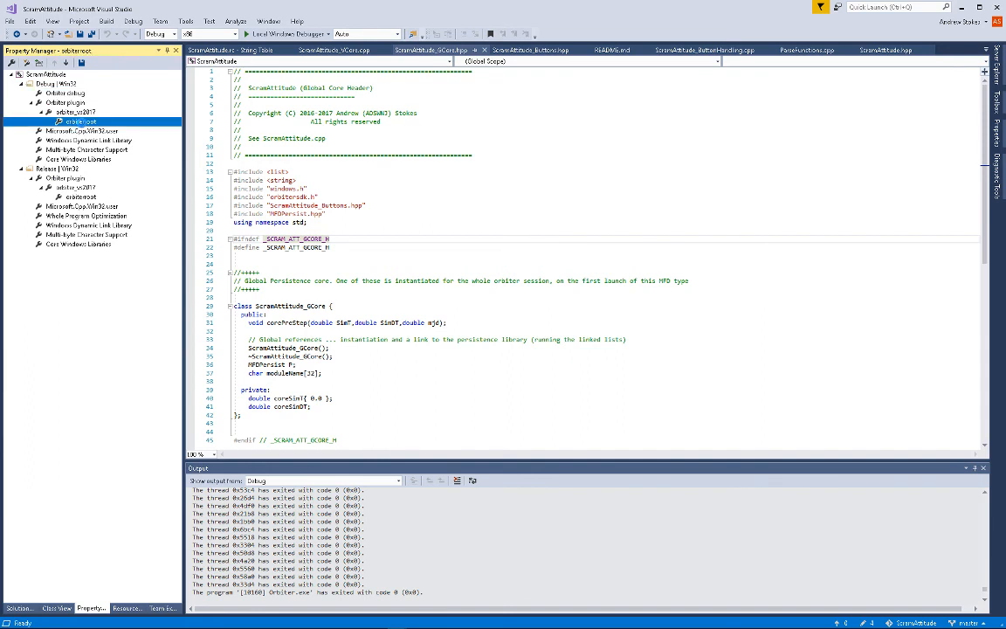
{"action": "left_click", "coordinate": [111, 106]}
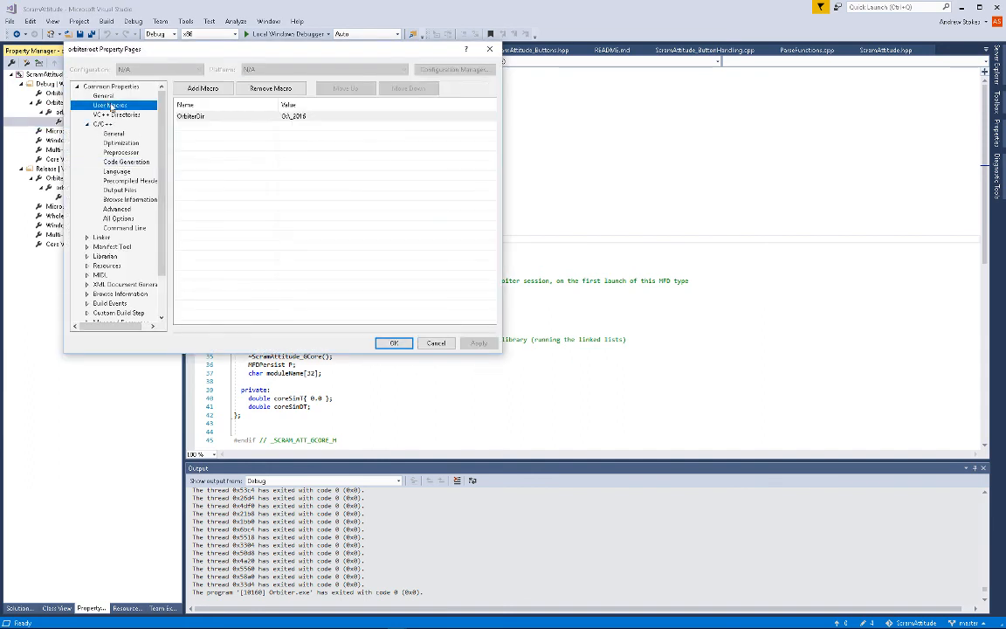
{"action": "left_click", "coordinate": [316, 117]}
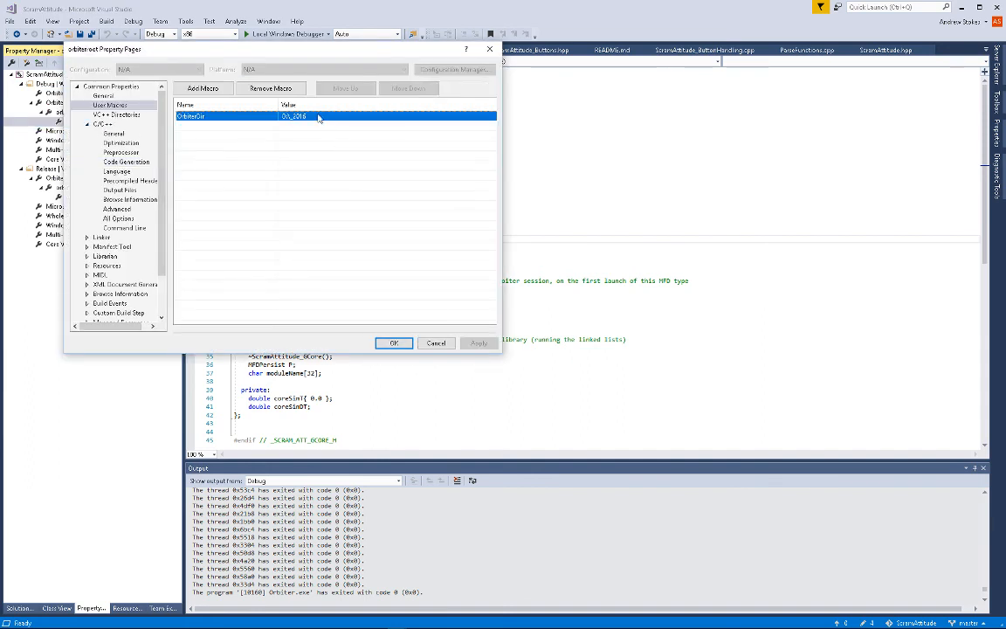
{"action": "double_click", "coordinate": [319, 118]}
{"action": "left_click", "coordinate": [109, 76]}
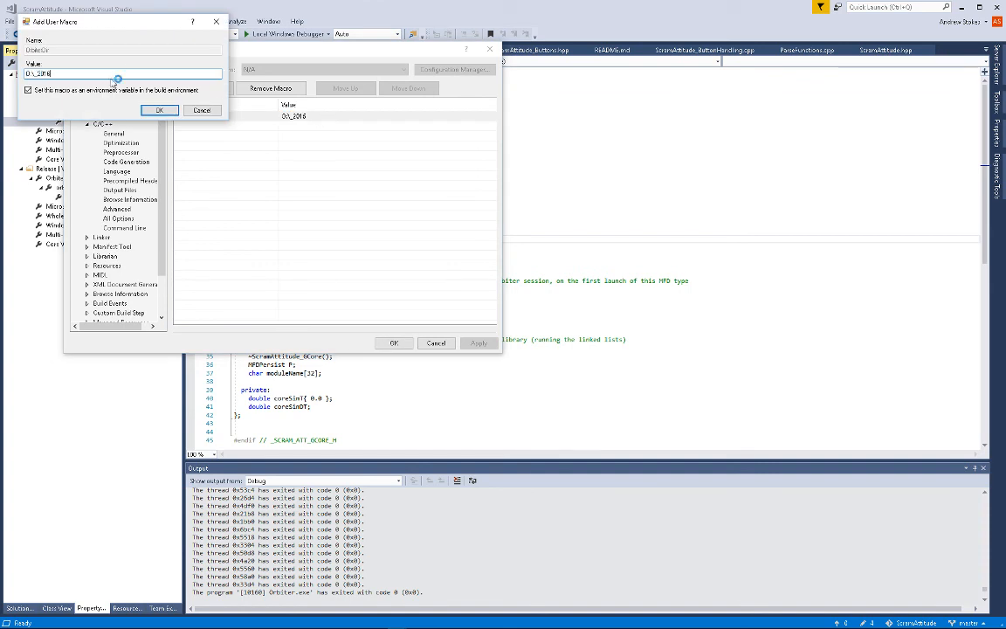
{"action": "key", "text": "BackSpace"}
{"action": "type", "text": "0"}
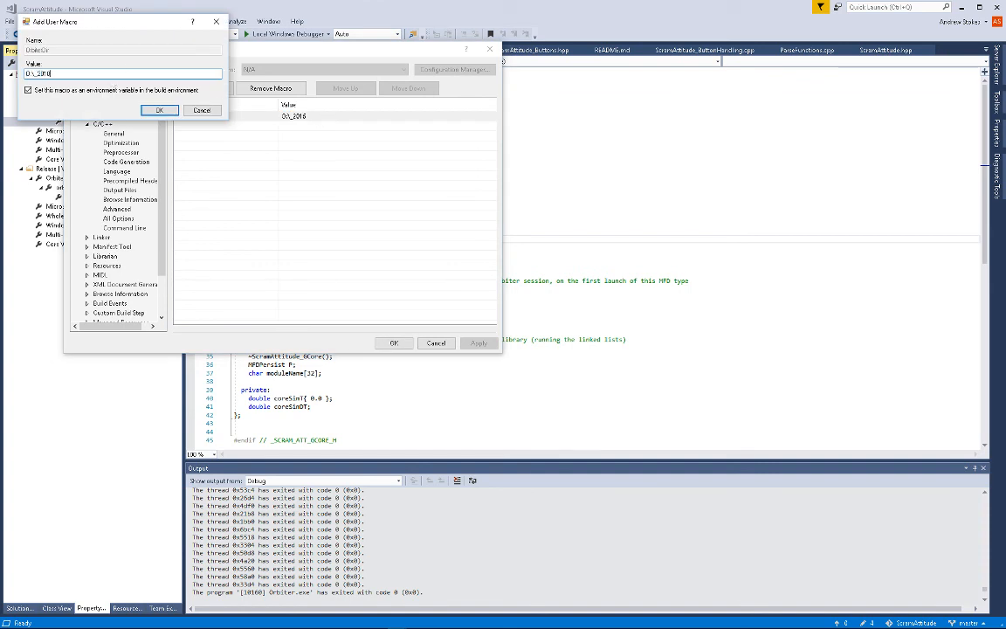
{"action": "left_click", "coordinate": [161, 111]}
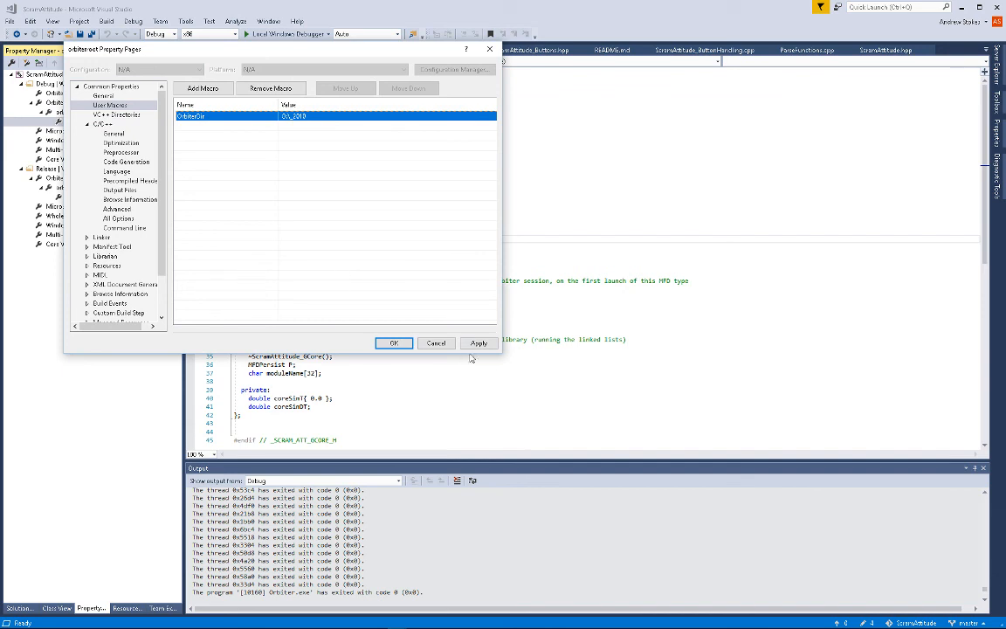
{"action": "left_click", "coordinate": [479, 344]}
{"action": "left_click", "coordinate": [395, 343]}
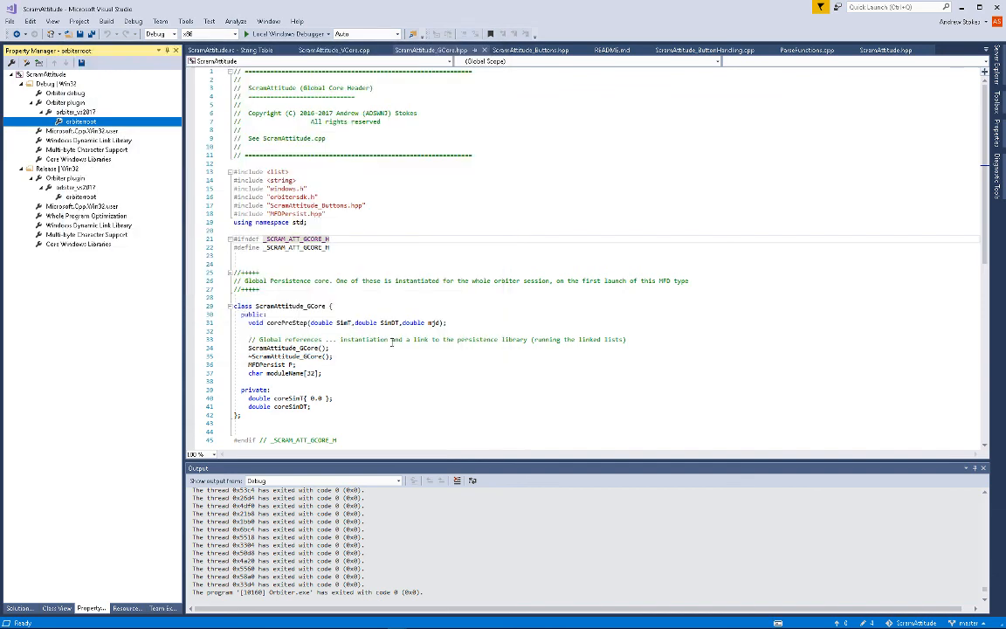
- Build the ScramAttitude solution against the new Orbiter directory and start it with the Local Windows Debugger
{"action": "left_click", "coordinate": [105, 21]}
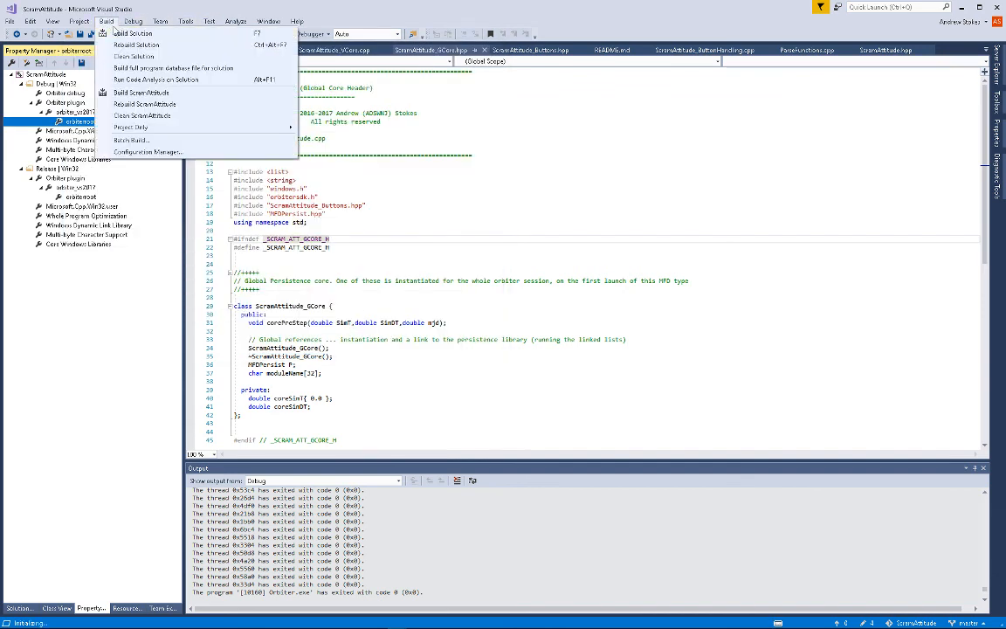
{"action": "left_click", "coordinate": [131, 33]}
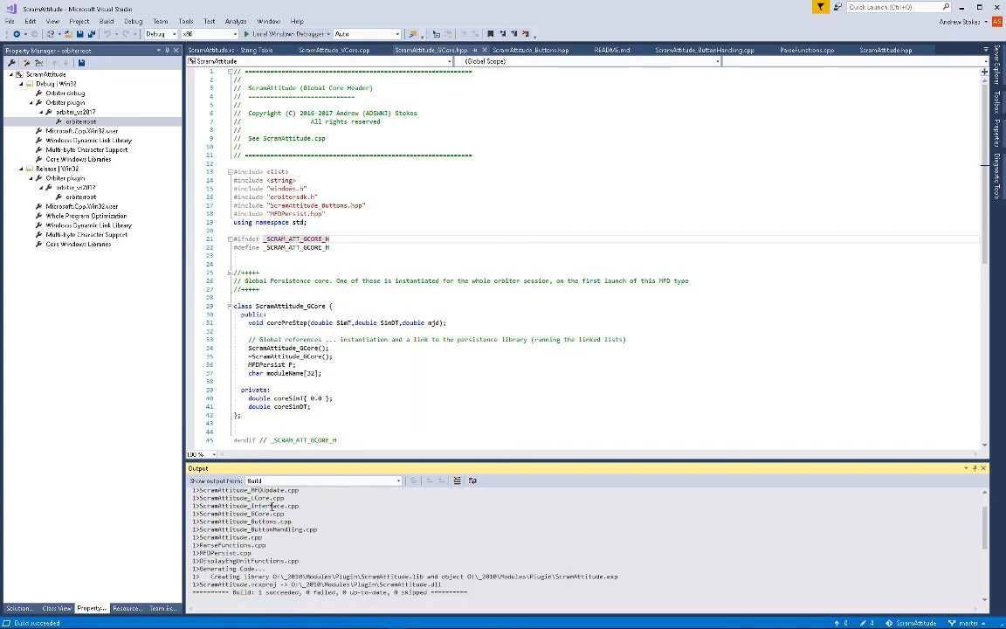
{"action": "left_click", "coordinate": [276, 35]}
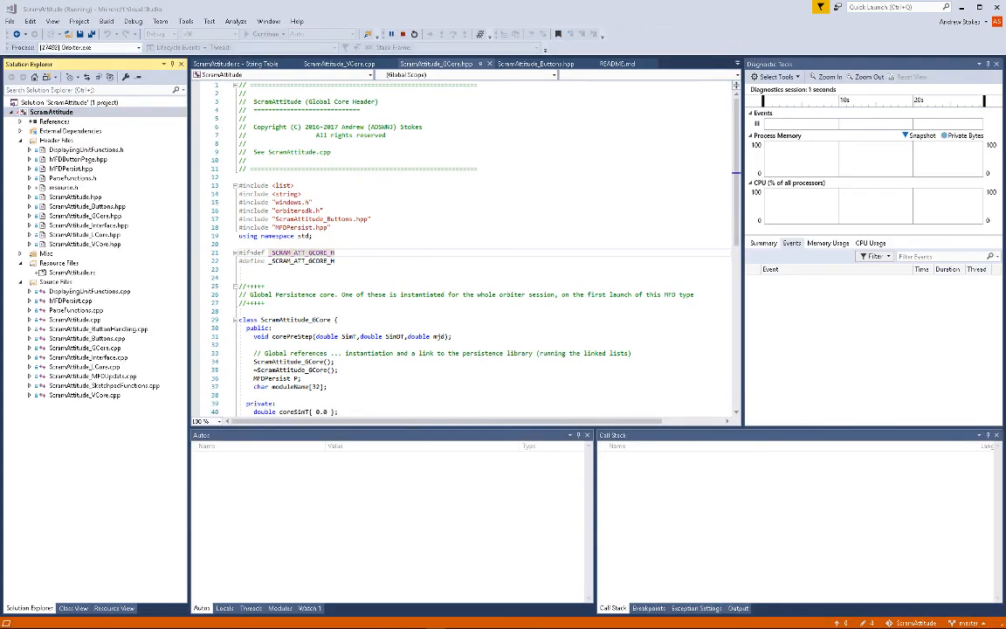